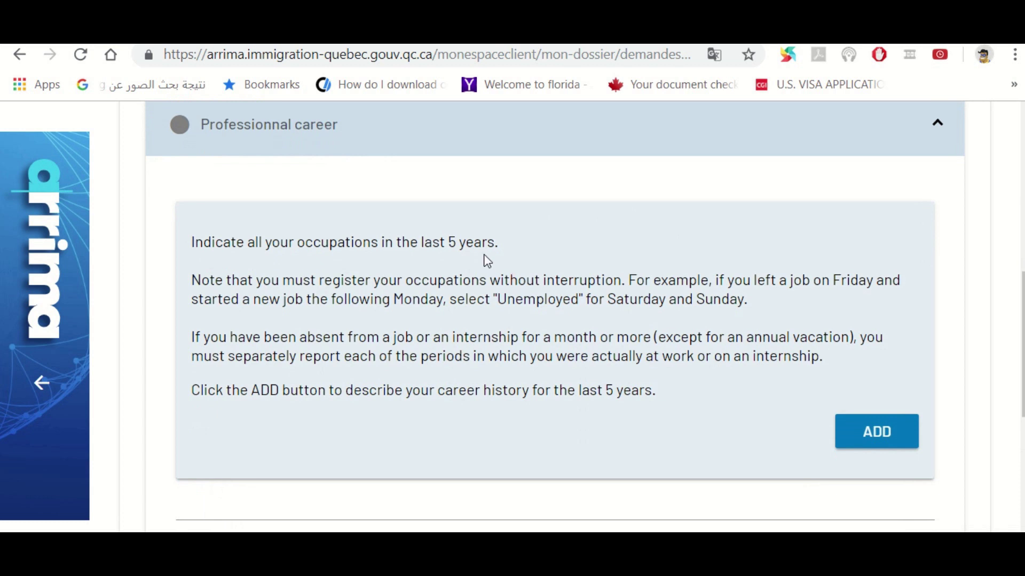
# Read the professional career instructions covering the last 5 years, unemployed days between jobs, internships and annual vacation.
pyautogui.moveTo(422, 243); pyautogui.dragTo(500, 243)
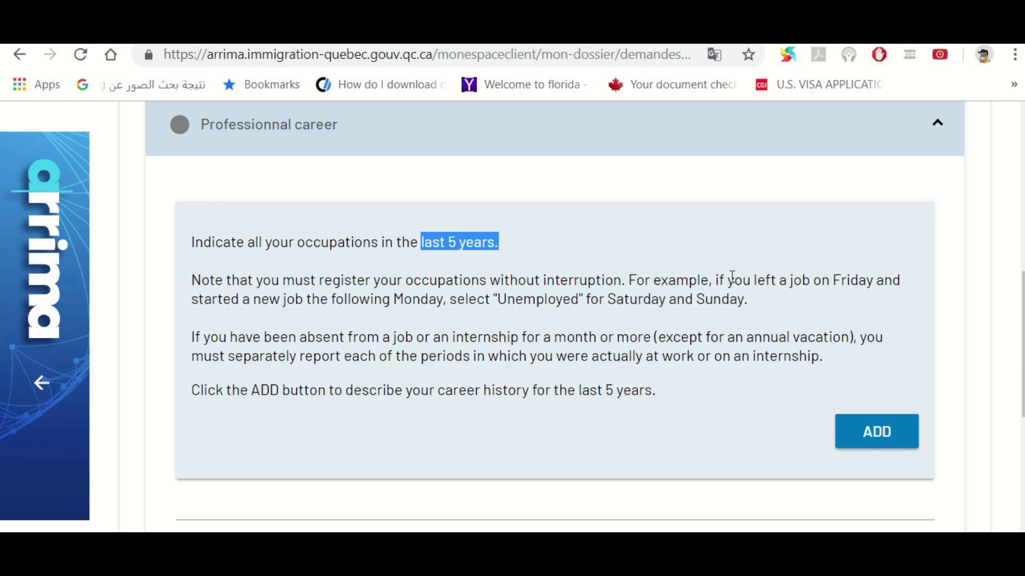
pyautogui.moveTo(832, 280); pyautogui.dragTo(876, 280)
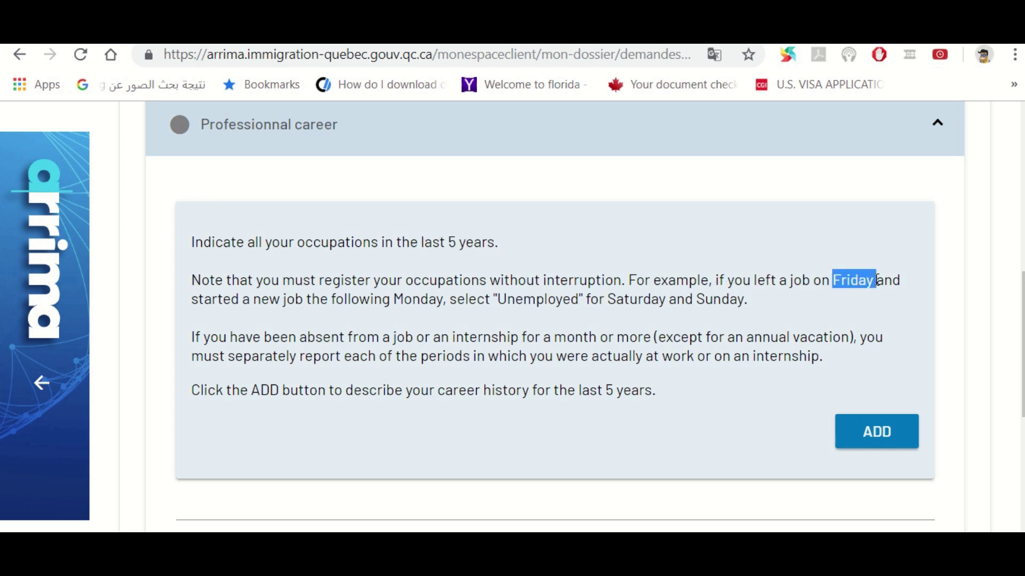
pyautogui.moveTo(394, 299); pyautogui.dragTo(444, 300)
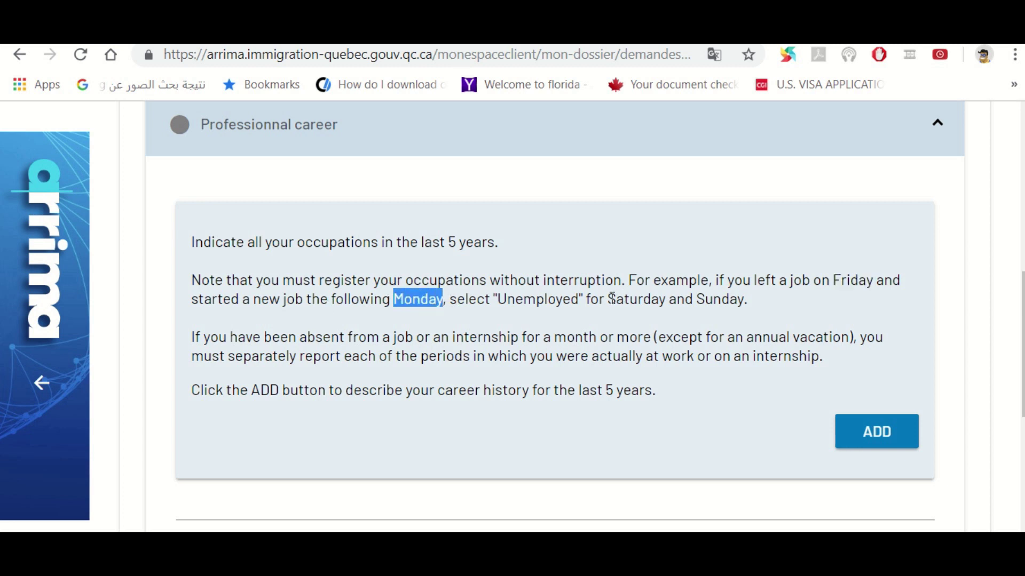
pyautogui.moveTo(612, 297); pyautogui.dragTo(704, 317)
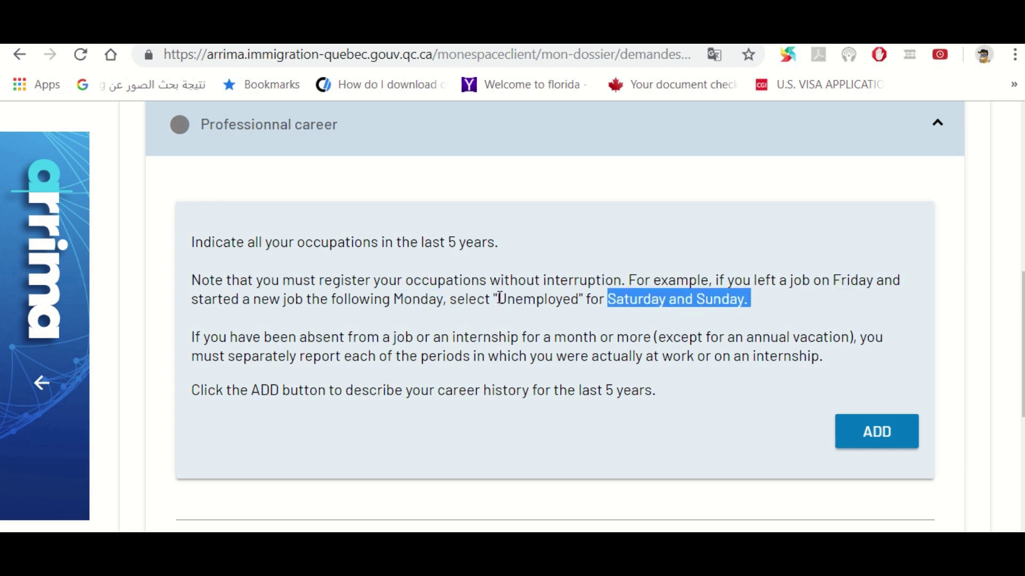
pyautogui.moveTo(498, 297); pyautogui.dragTo(578, 299)
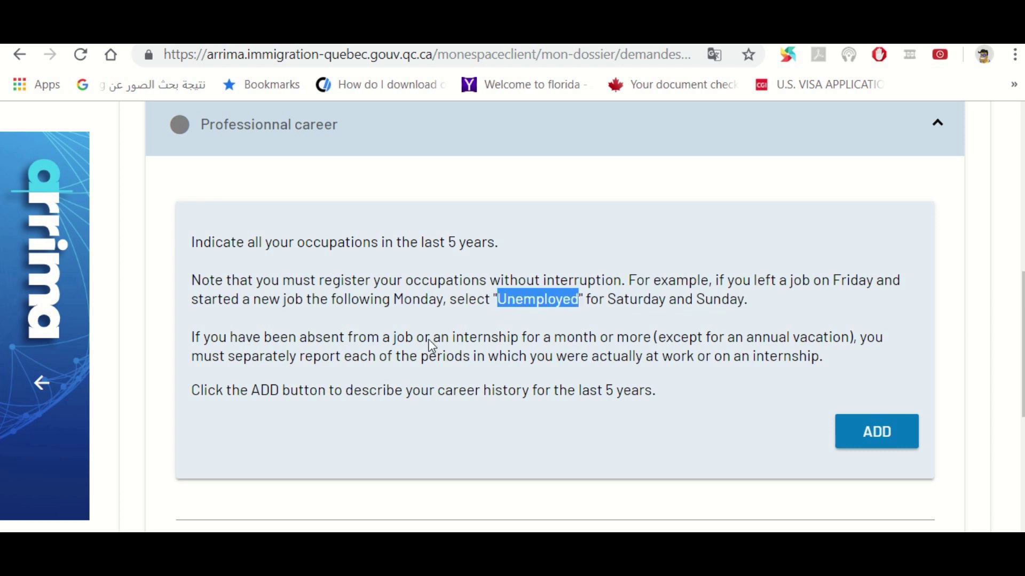
pyautogui.click(407, 303)
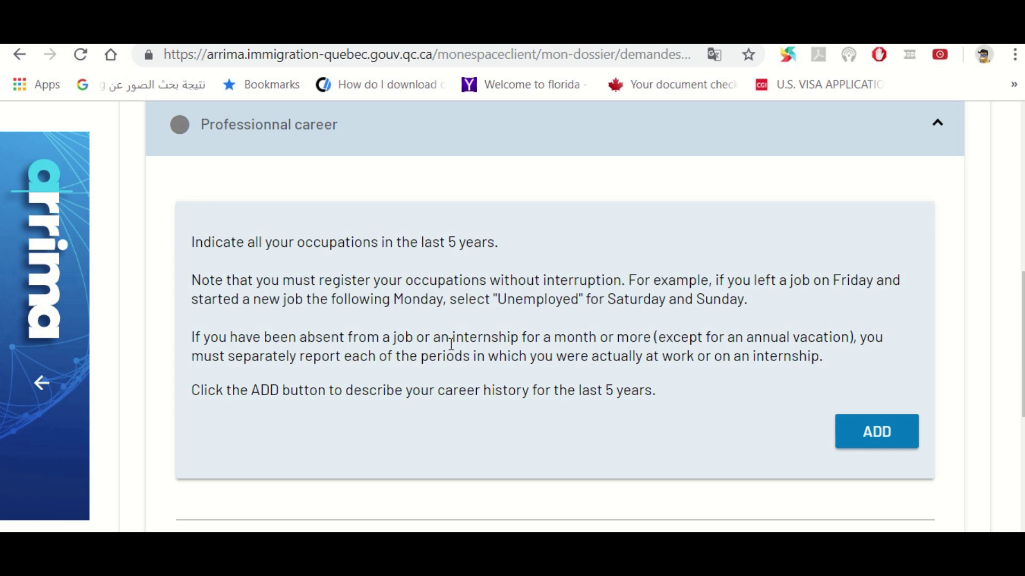
pyautogui.moveTo(432, 338); pyautogui.dragTo(520, 337)
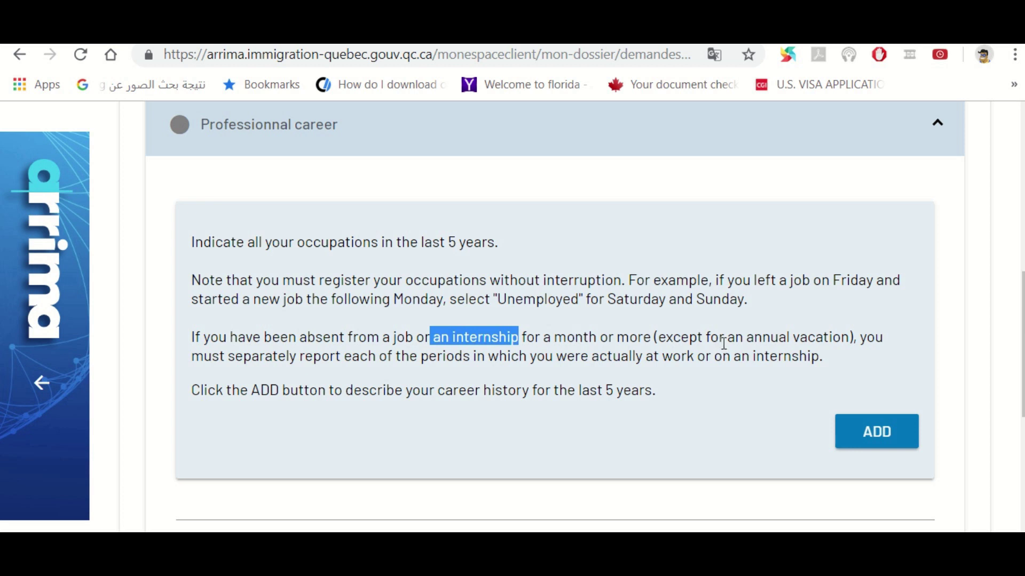
pyautogui.moveTo(736, 337); pyautogui.dragTo(849, 337)
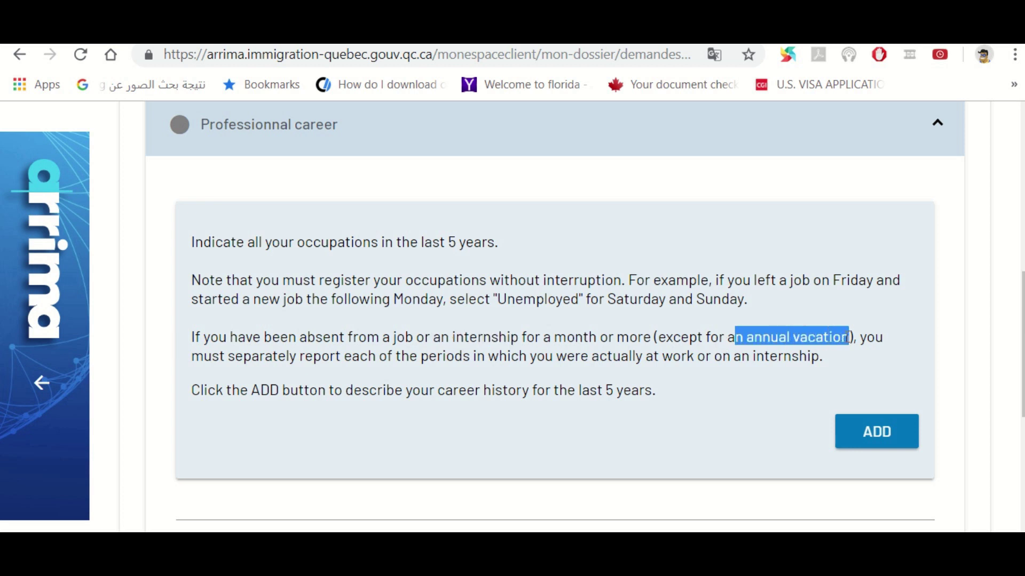
# Add a new occupation to the professional career section with the start date 2013-02-01.
pyautogui.click(872, 444)
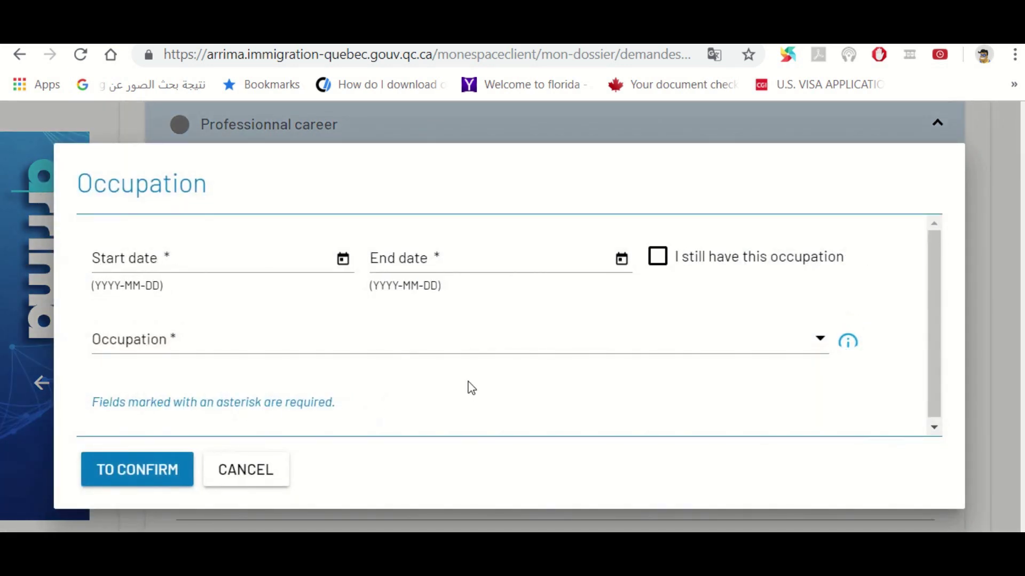
pyautogui.click(170, 261)
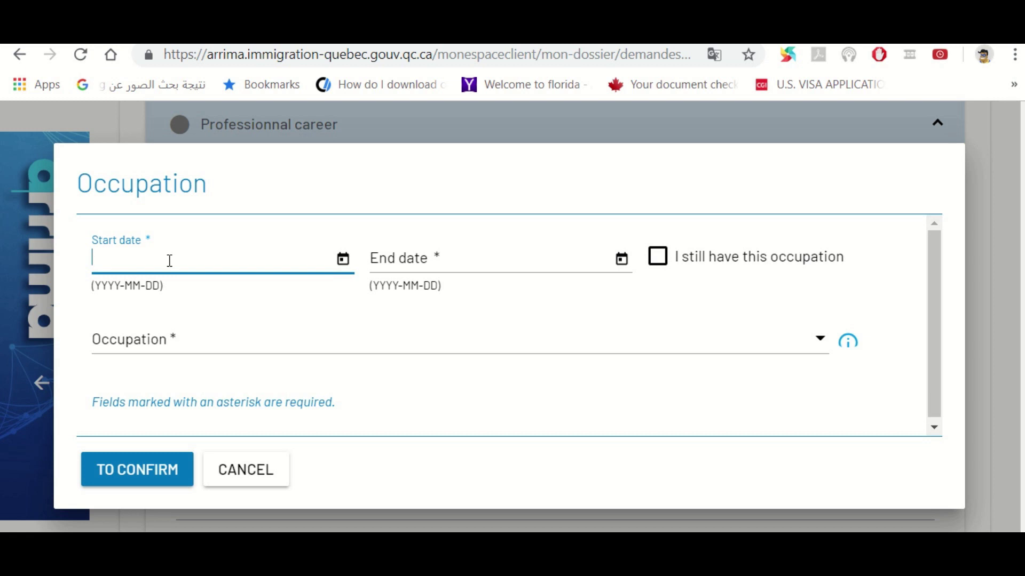
pyautogui.write('2013')
pyautogui.write('02-01')
pyautogui.press('Tab')
pyautogui.press('Tab')
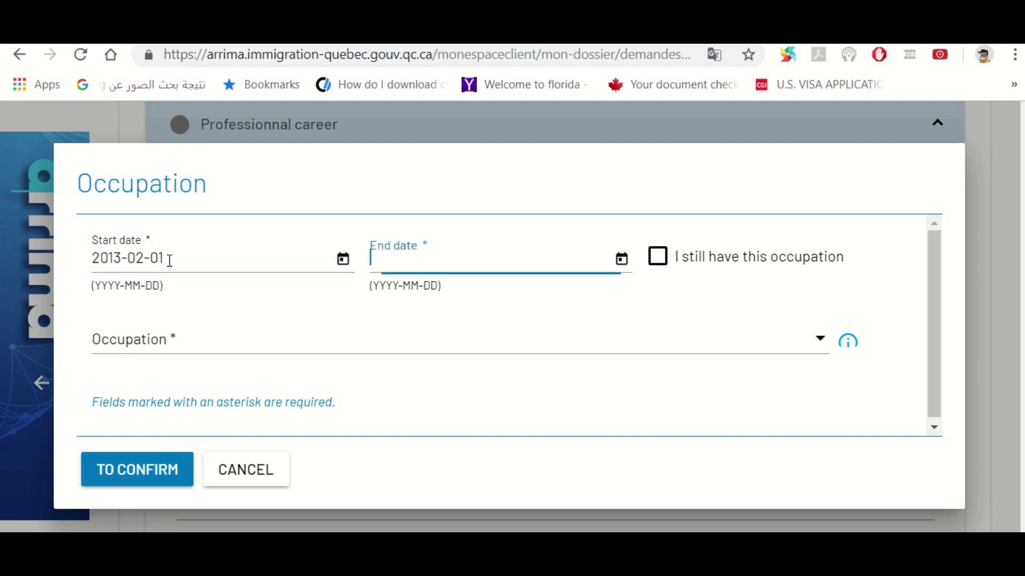
# Change the occupation's start date to 2016-02-01 and set its end date to 2017-02-06.
pyautogui.write('2014')
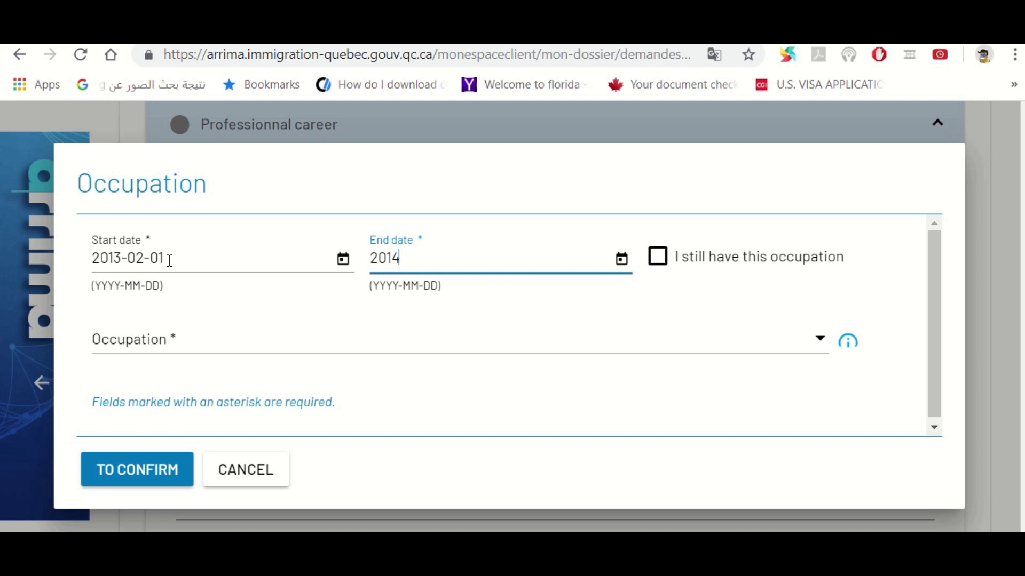
pyautogui.hotkey('shift', 'Tab')
pyautogui.hotkey('shift', 'Tab')
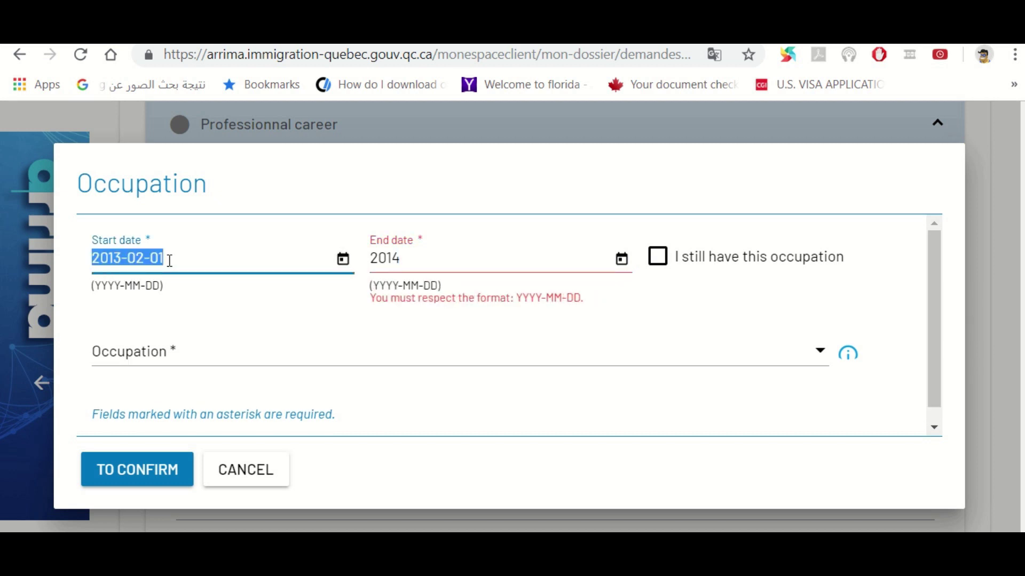
pyautogui.write('2016')
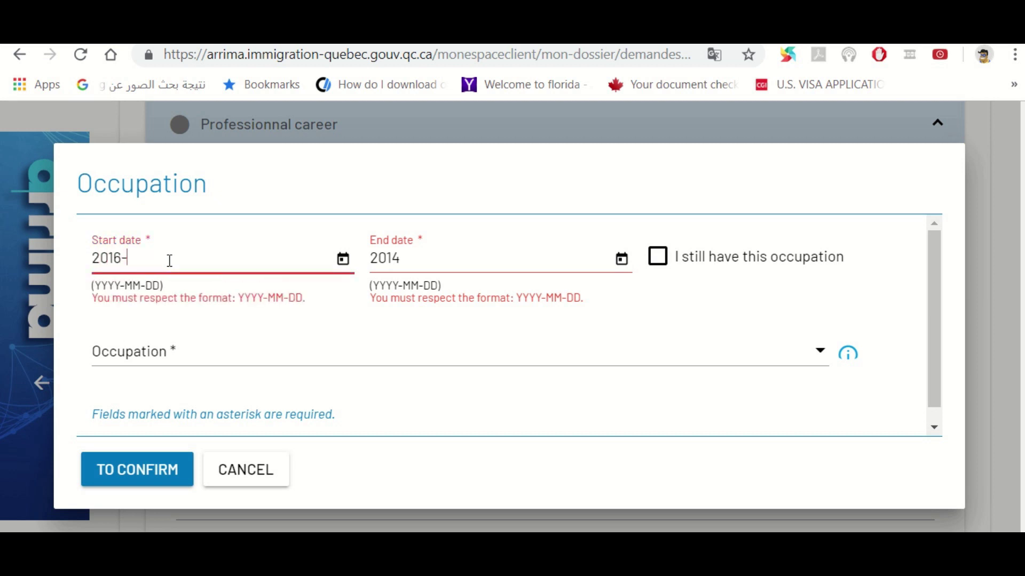
pyautogui.write('-02-01')
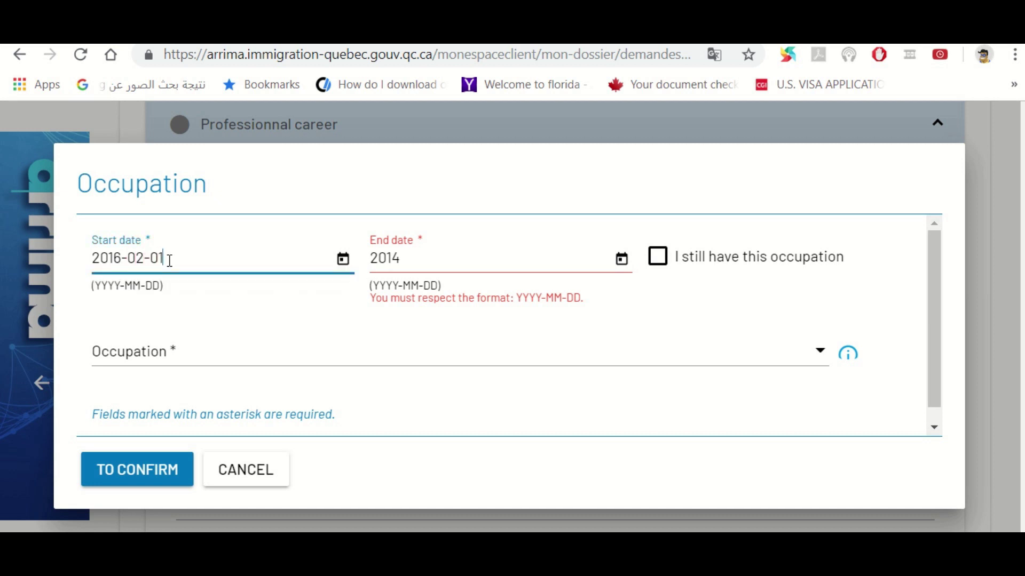
pyautogui.press('Tab')
pyautogui.press('Tab')
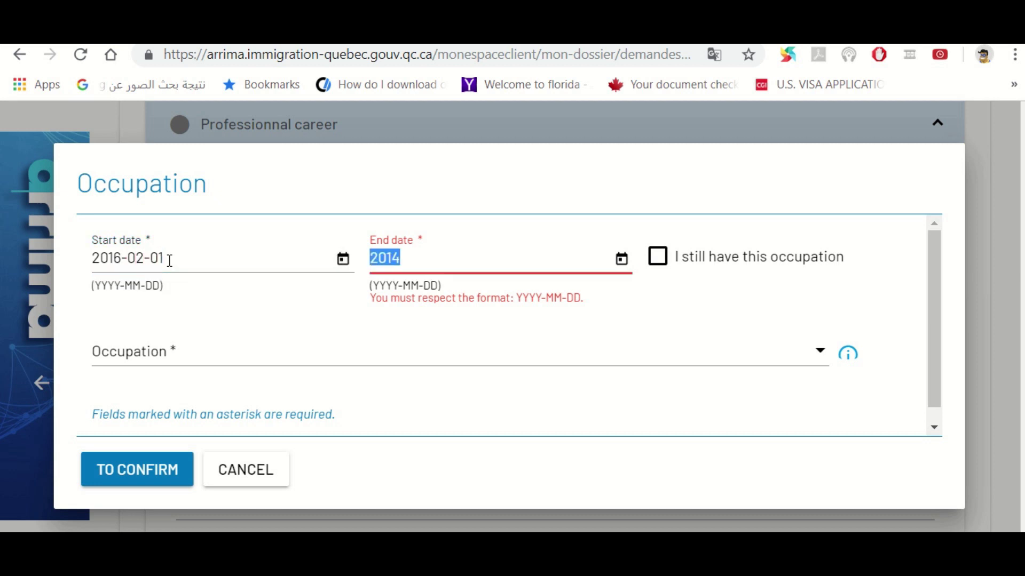
pyautogui.write('2017-02-06')
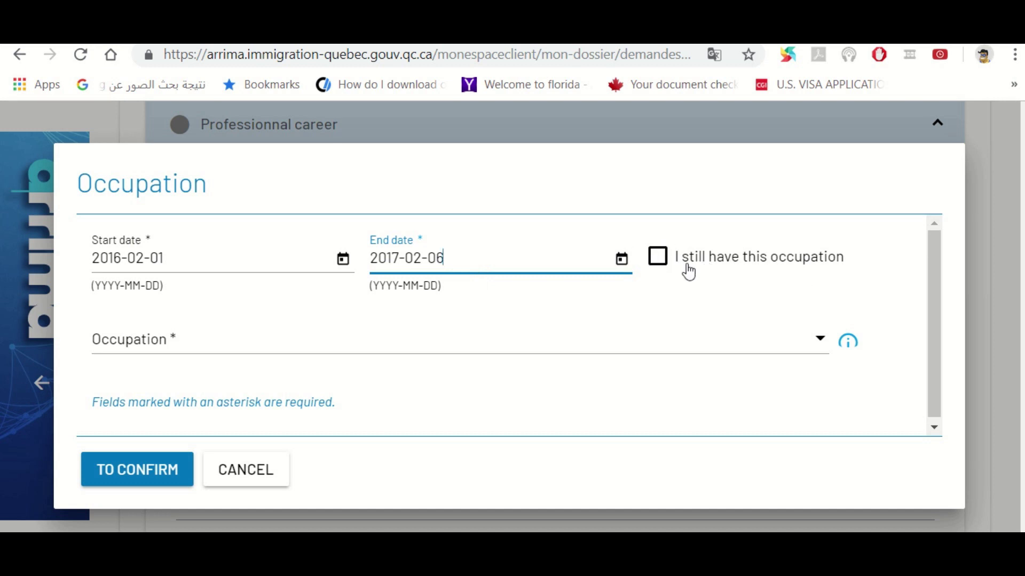
pyautogui.moveTo(931, 331); pyautogui.dragTo(934, 358)
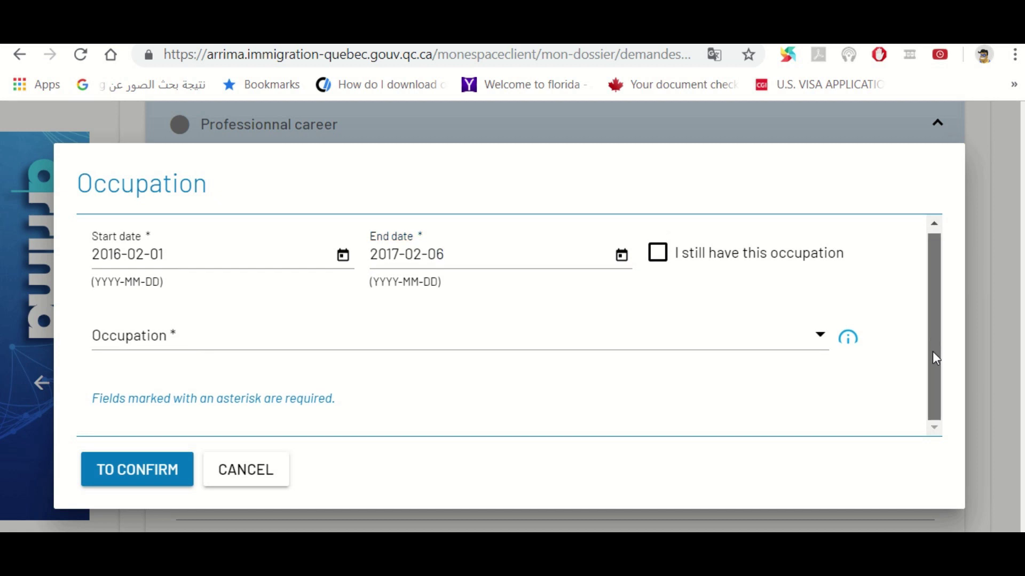
pyautogui.click(460, 350)
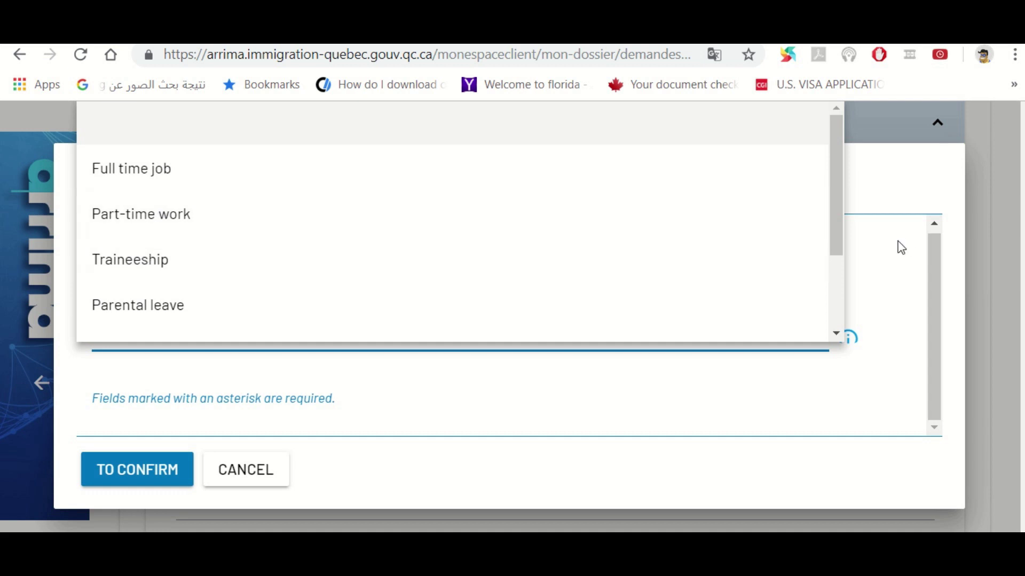
pyautogui.moveTo(839, 233); pyautogui.dragTo(839, 264)
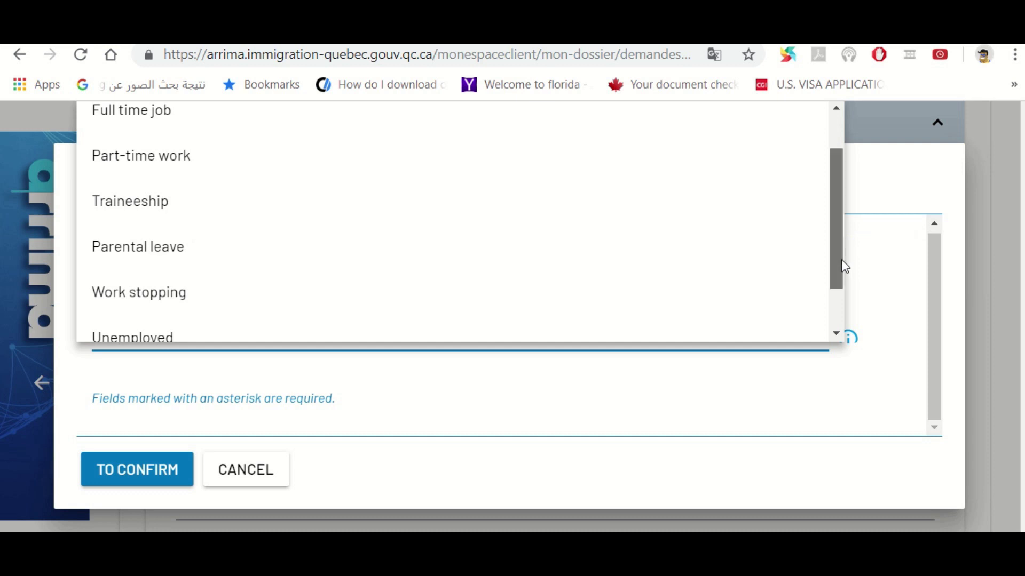
pyautogui.moveTo(841, 261); pyautogui.dragTo(842, 294)
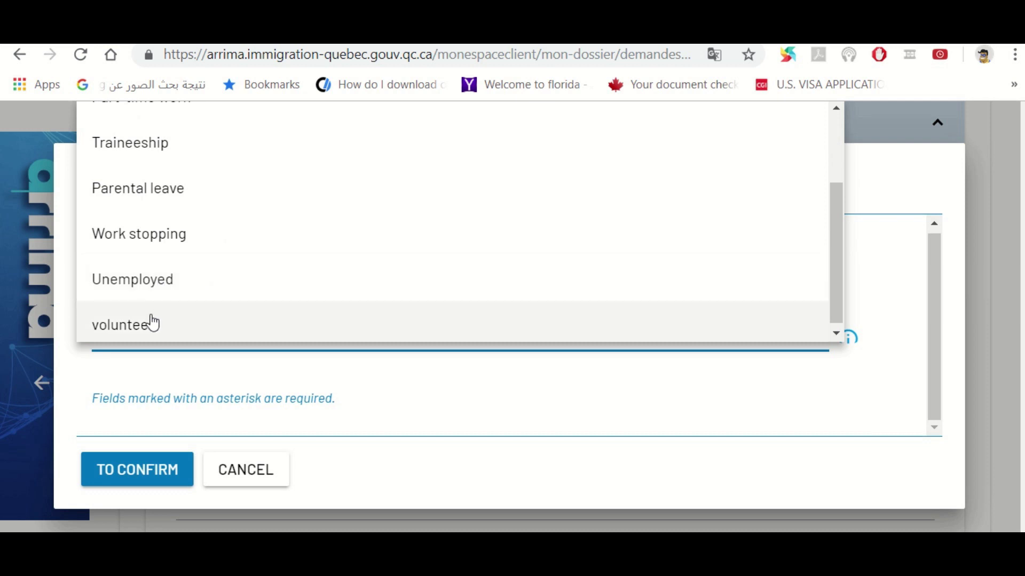
pyautogui.click(878, 256)
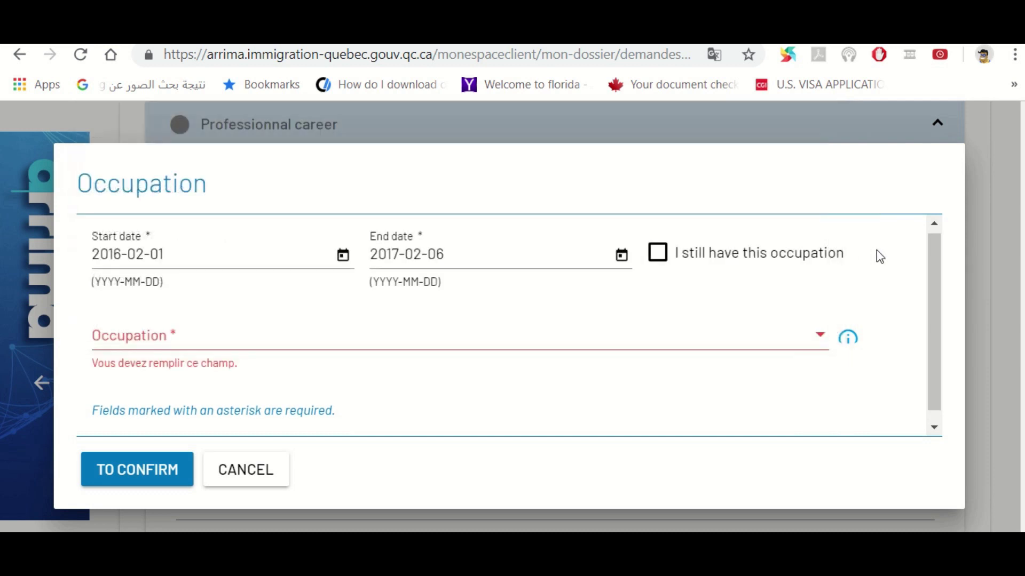
# Set the occupation to Full time job and the type of employment to Paid employment.
pyautogui.click(412, 351)
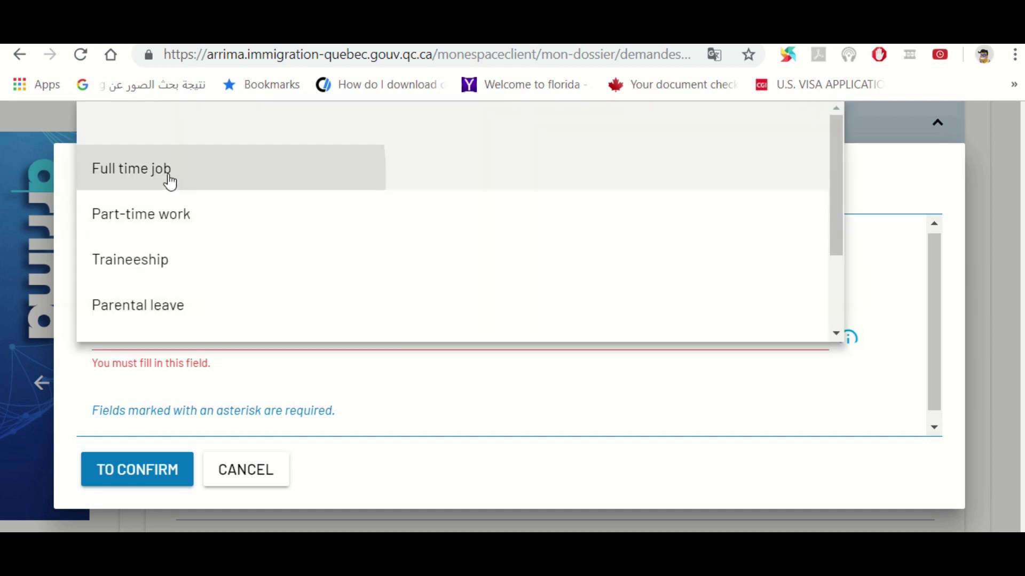
pyautogui.click(169, 182)
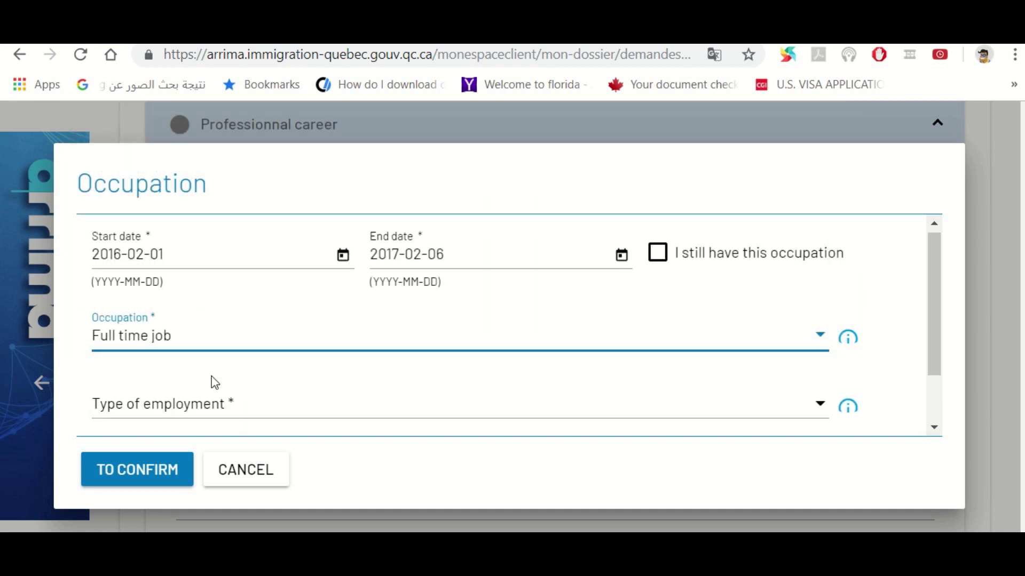
pyautogui.click(206, 414)
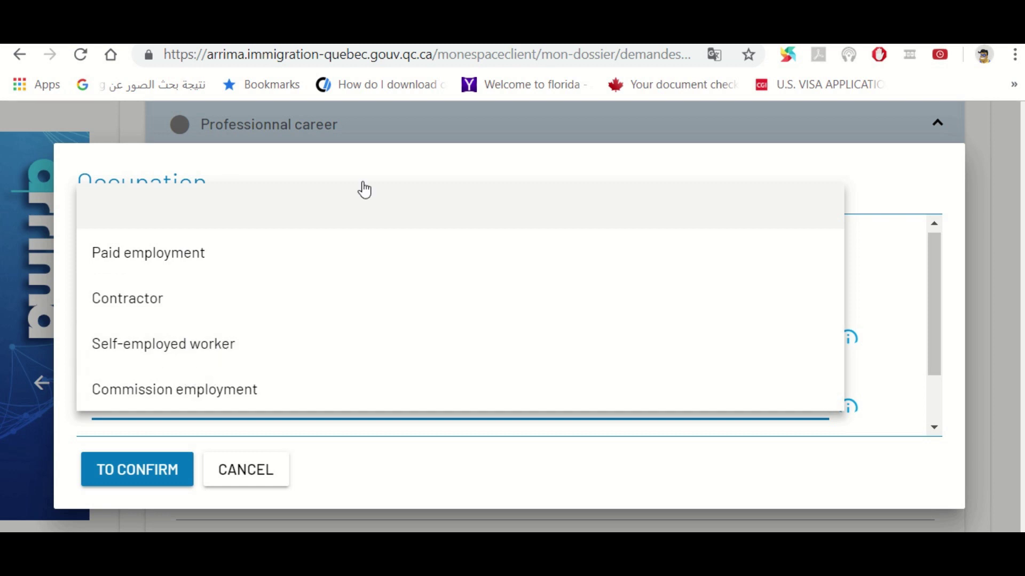
pyautogui.click(167, 254)
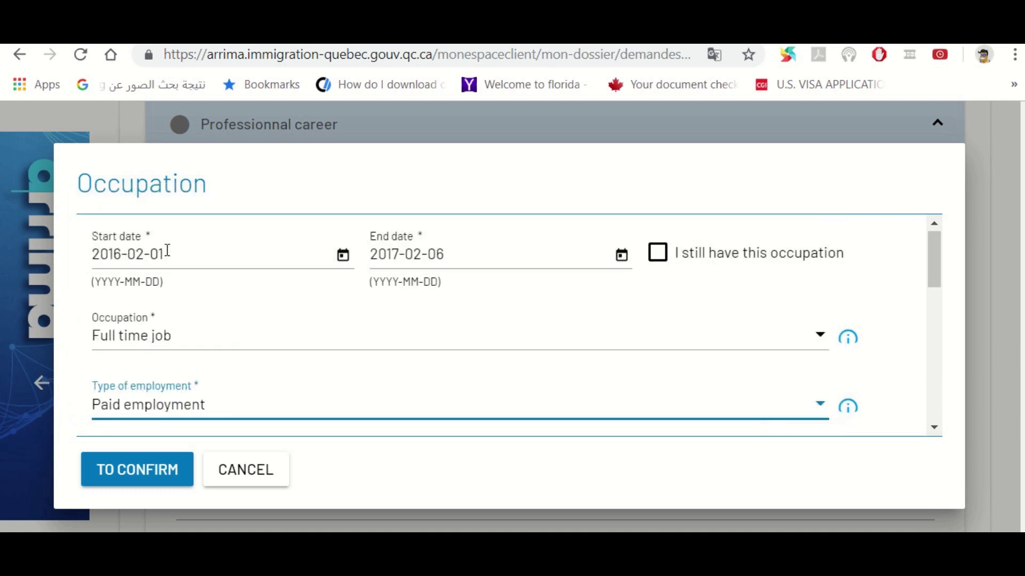
# Enter MRS as the title and ABS SCHOOL as the company name, and answer No to owning the business.
pyautogui.click(934, 427)
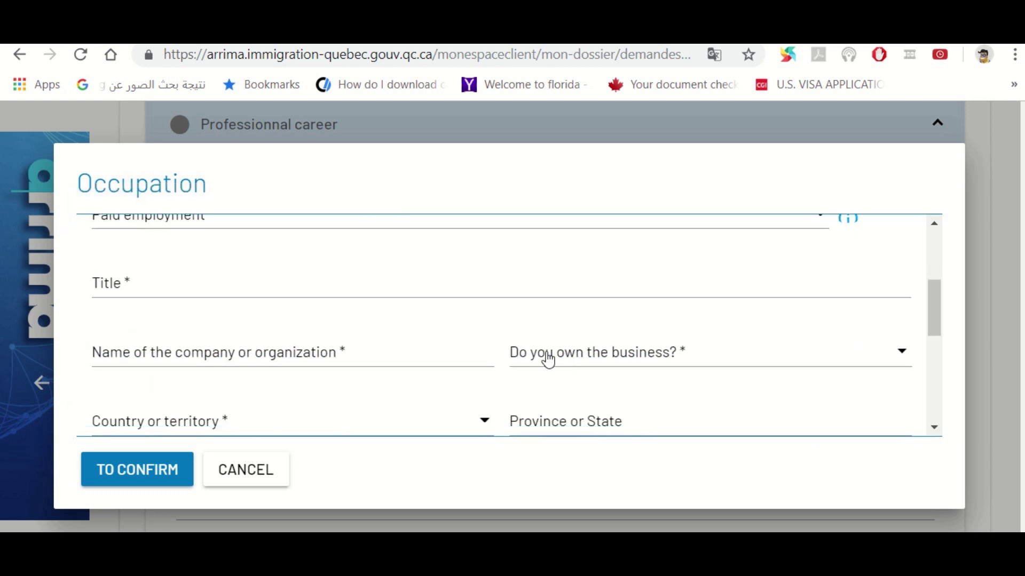
pyautogui.click(256, 293)
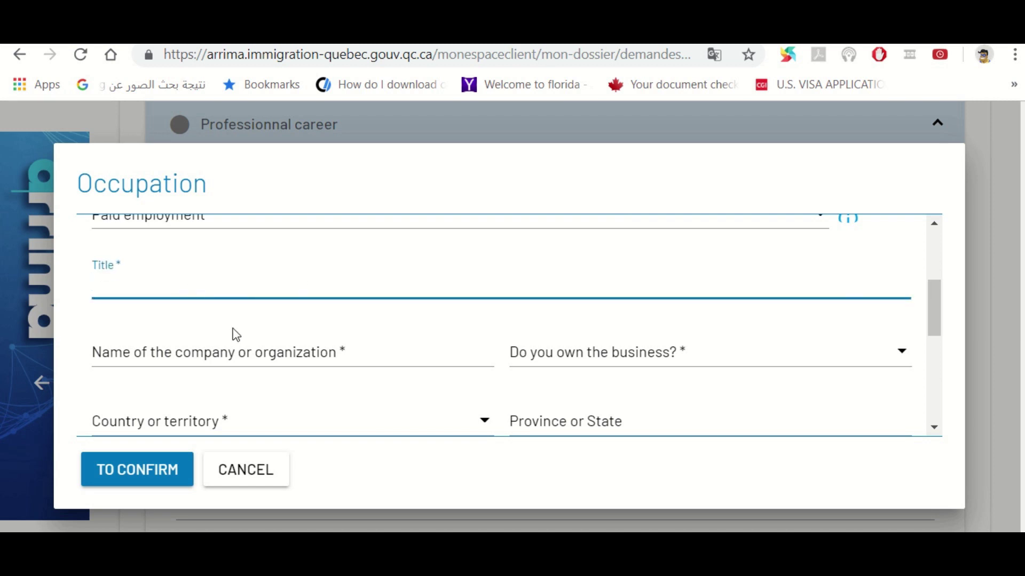
pyautogui.write('MRS')
pyautogui.click(232, 334)
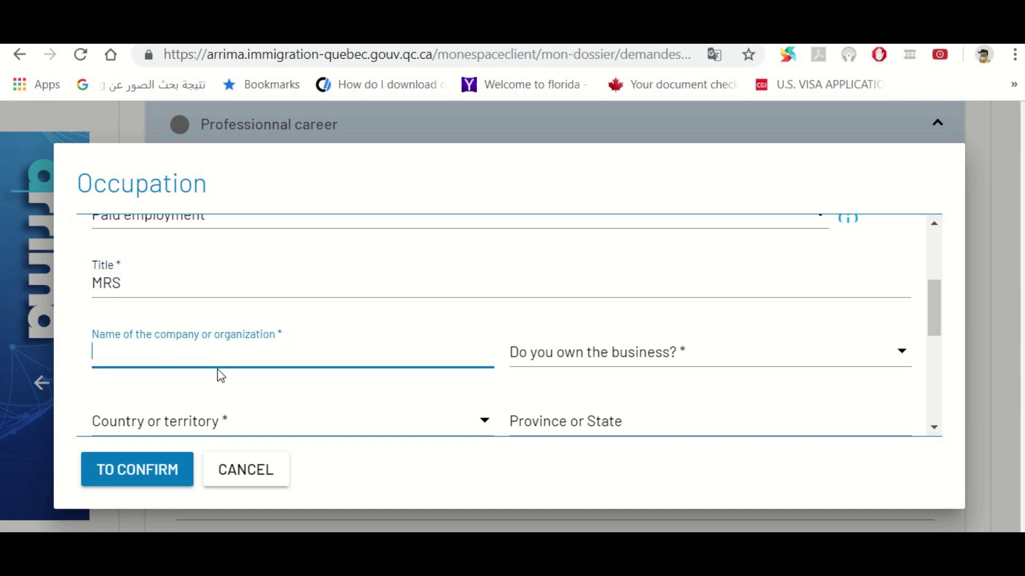
pyautogui.write('ABS SC')
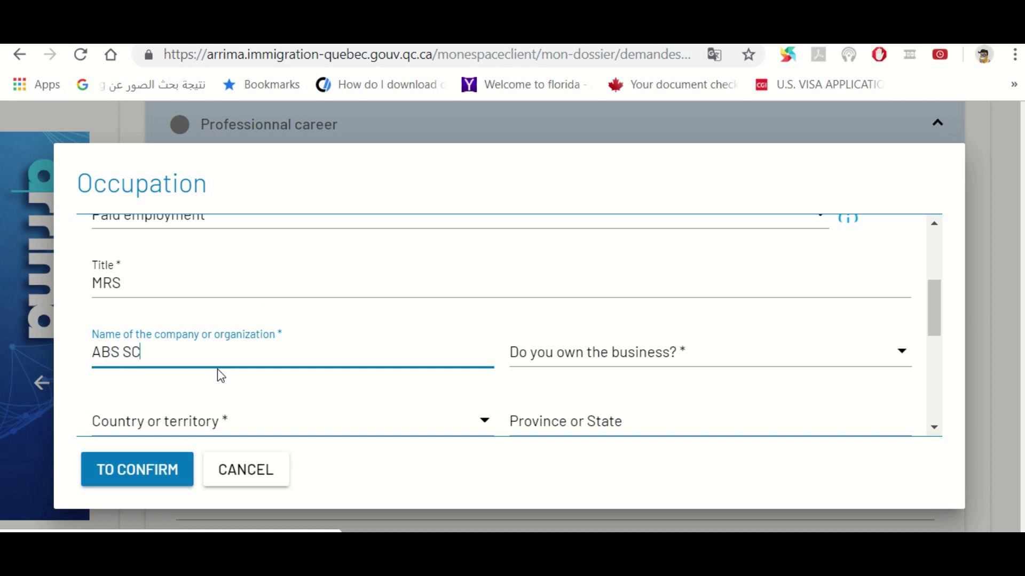
pyautogui.write('HOOL')
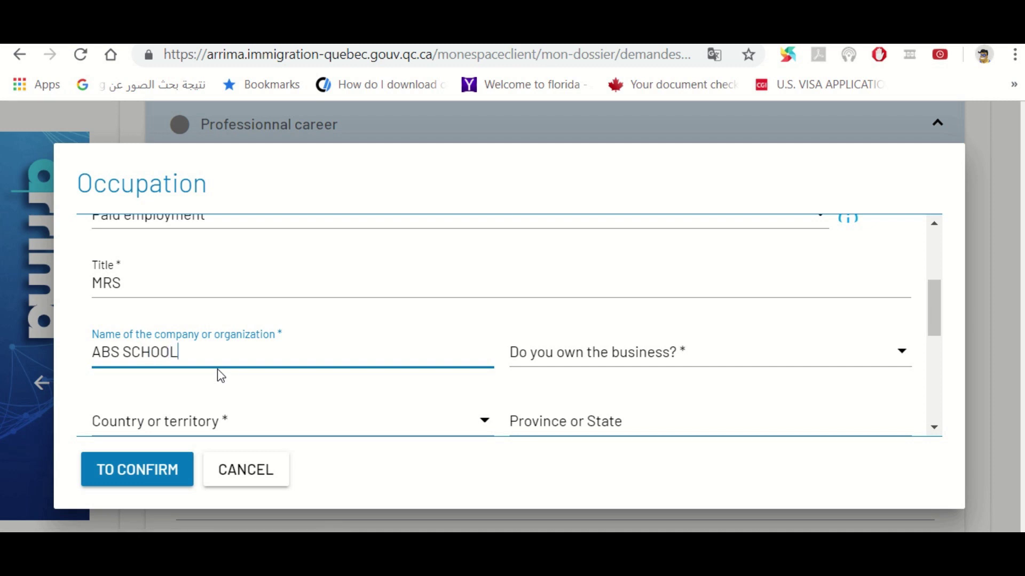
pyautogui.click(643, 361)
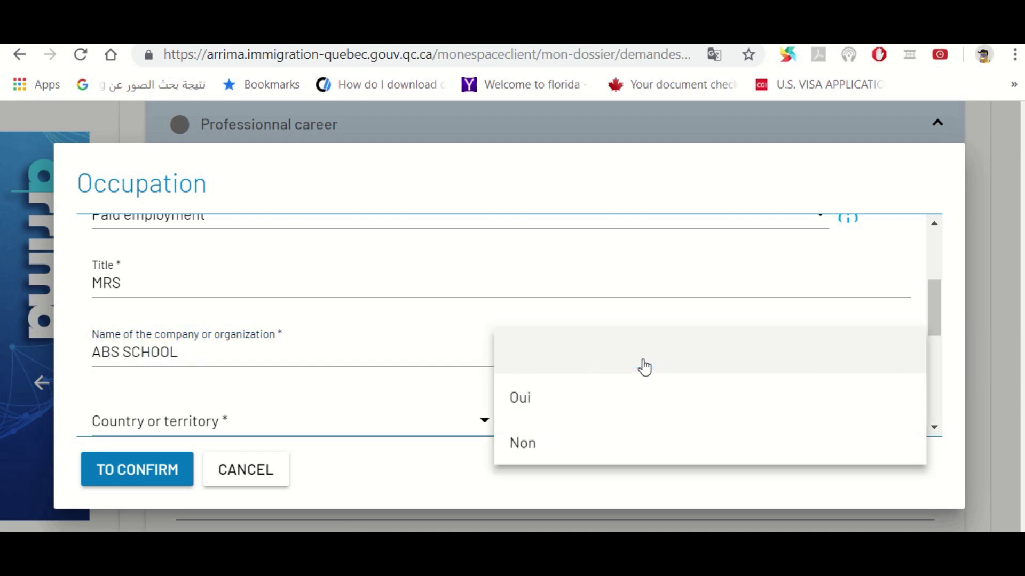
pyautogui.click(516, 447)
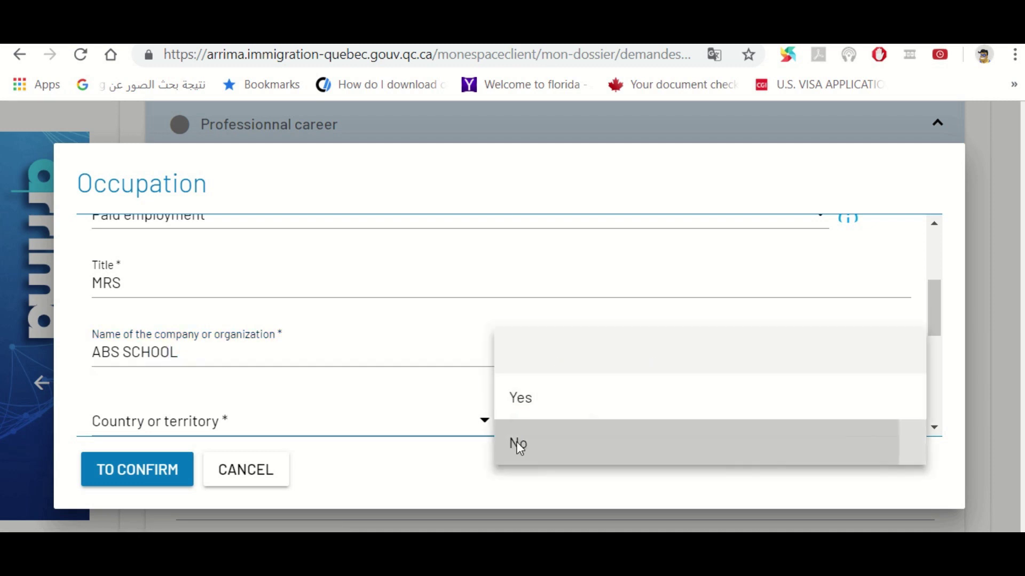
# Set the occupation's country or territory to Kuwait.
pyautogui.click(430, 431)
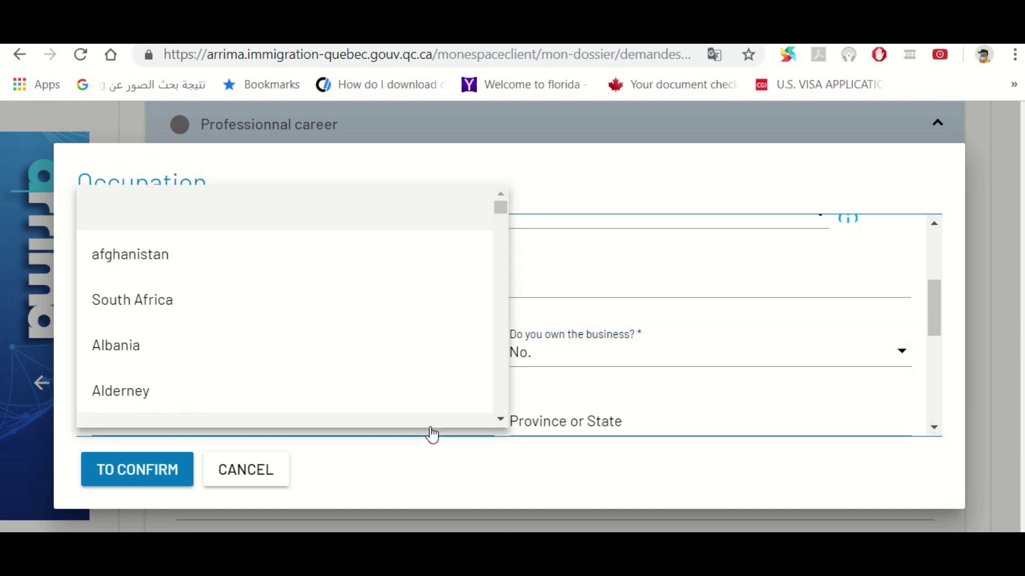
pyautogui.press('k')
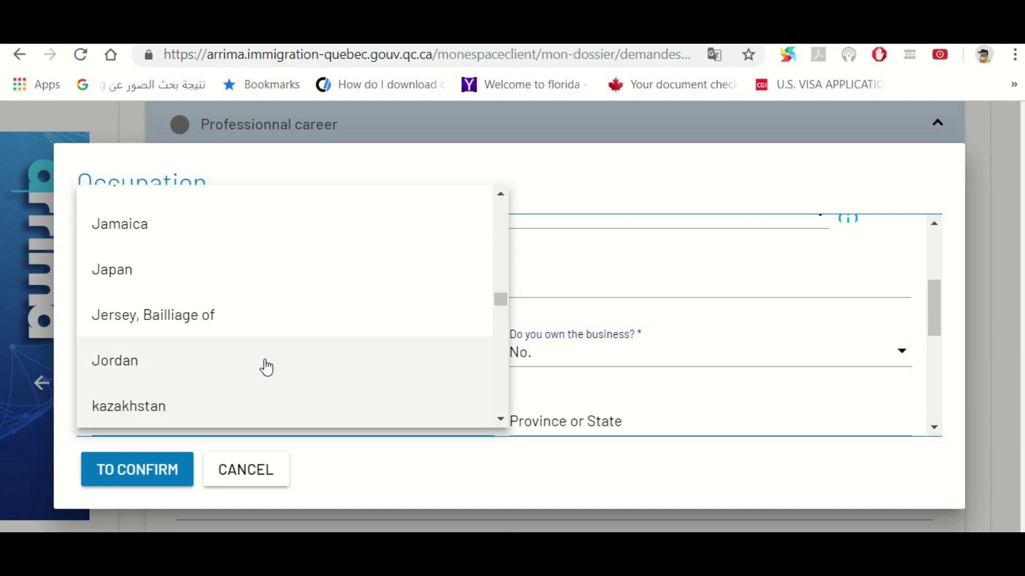
pyautogui.click(500, 420)
pyautogui.moveTo(500, 422); pyautogui.dragTo(500, 422)
pyautogui.click(204, 308)
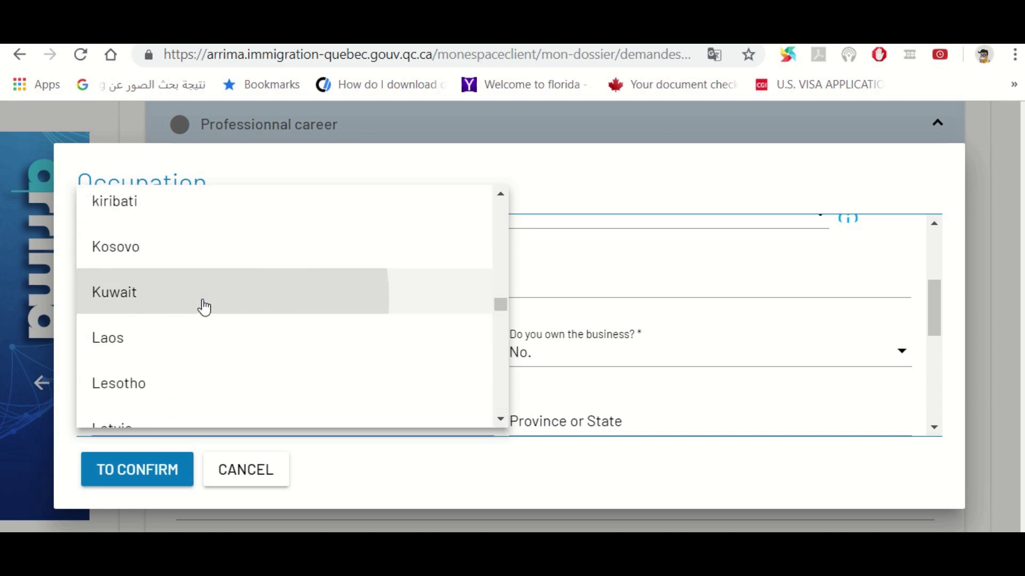
# Enter KUWAIT as the province or state and 45 as the average number of hours worked per week.
pyautogui.click(607, 426)
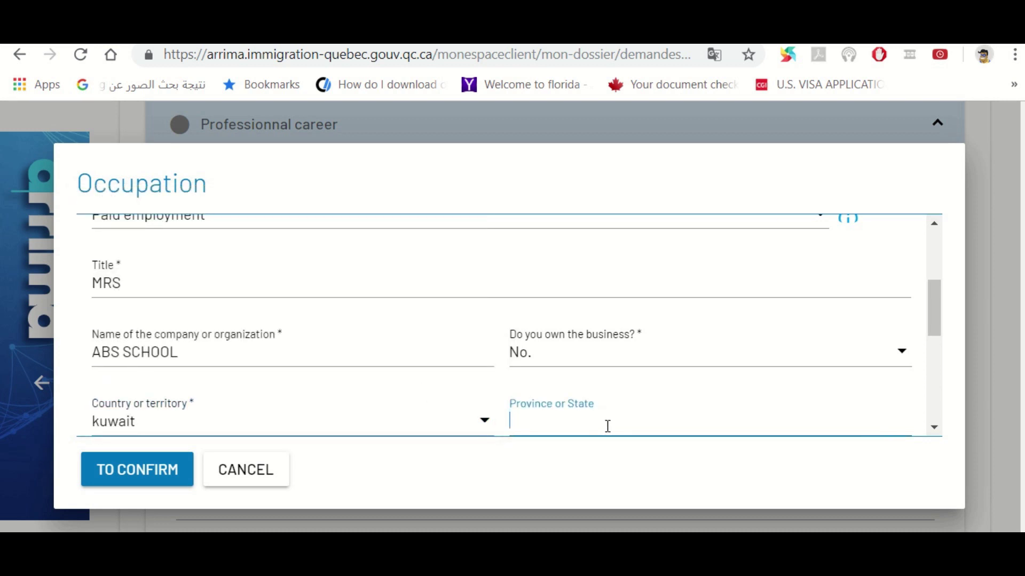
pyautogui.write('KUWAIT')
pyautogui.press('Tab')
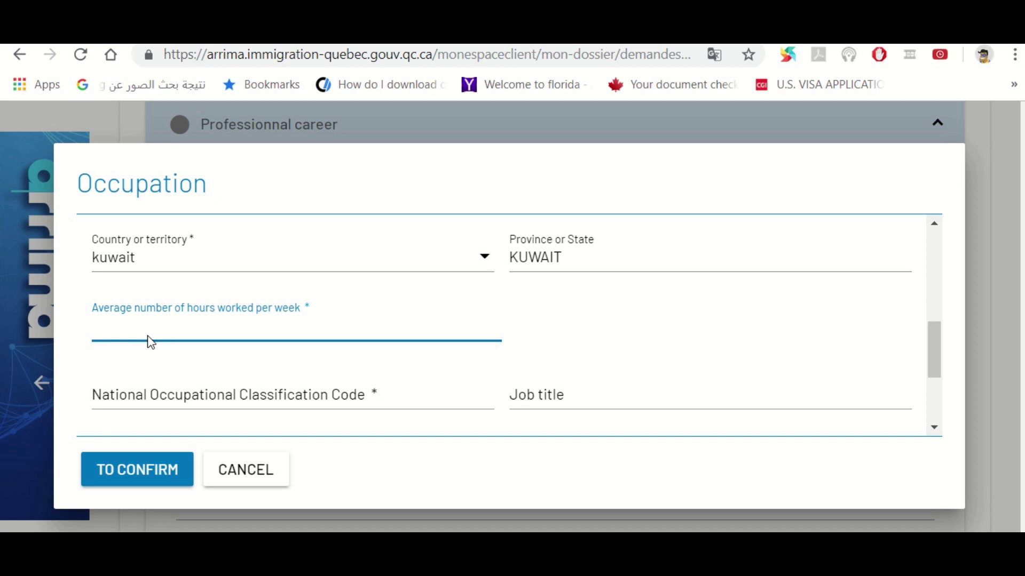
pyautogui.write('45')
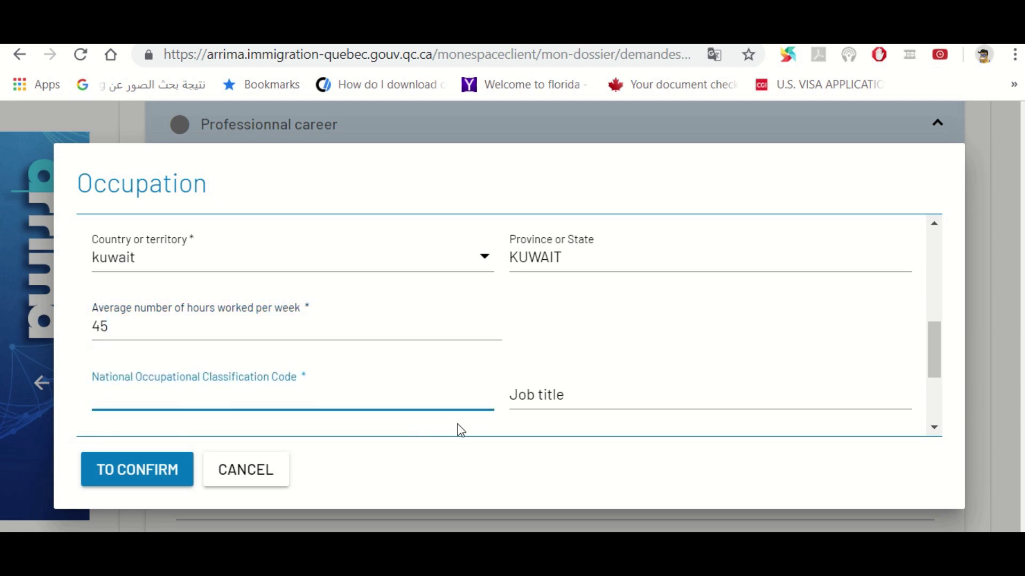
# Open the Labor Market Information site linked below the classification code field and search for professions containing FRENCH.
pyautogui.click(935, 428)
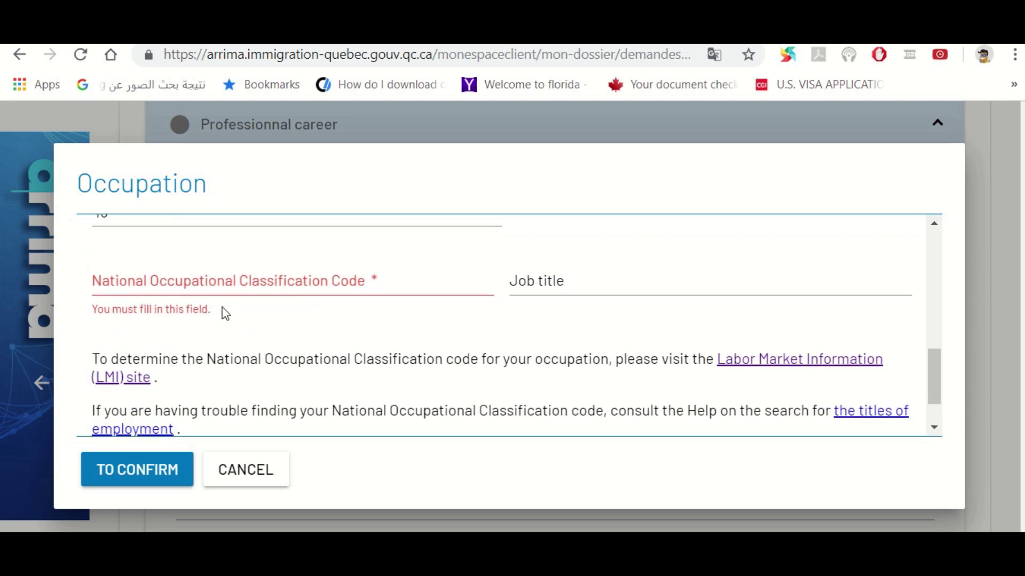
pyautogui.click(230, 281)
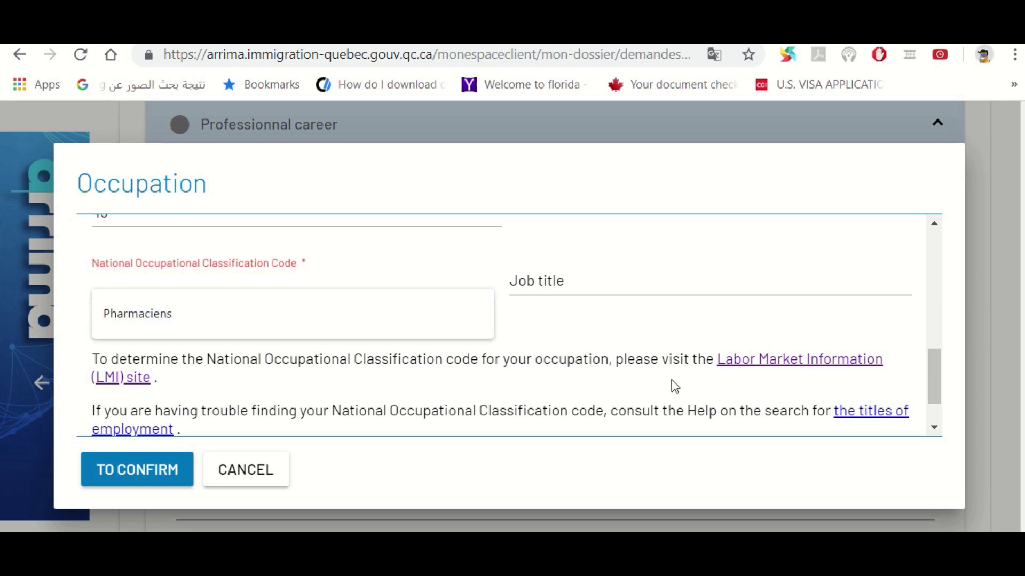
pyautogui.click(766, 368)
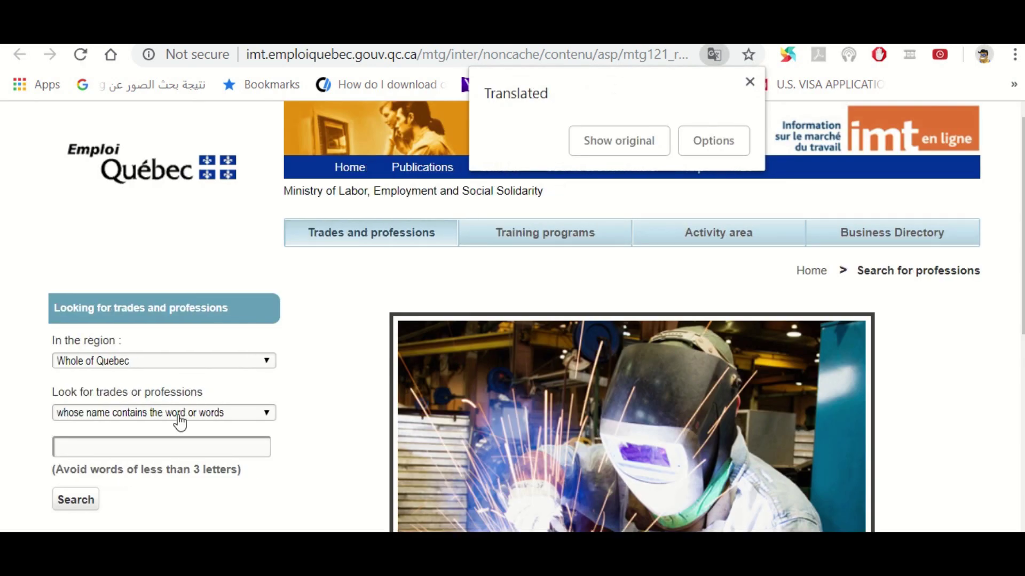
pyautogui.click(107, 447)
pyautogui.write('FRENCH')
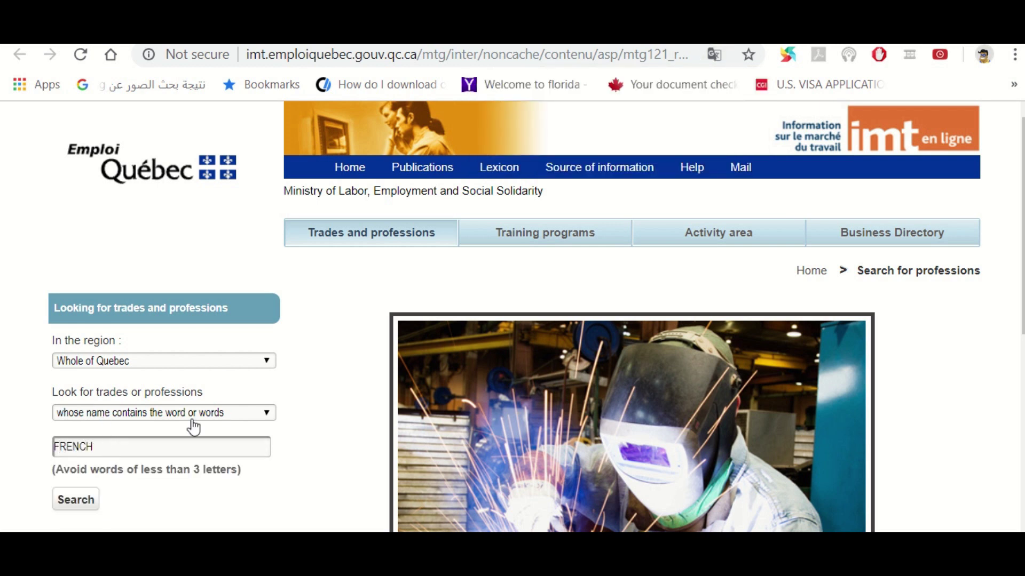
pyautogui.click(80, 500)
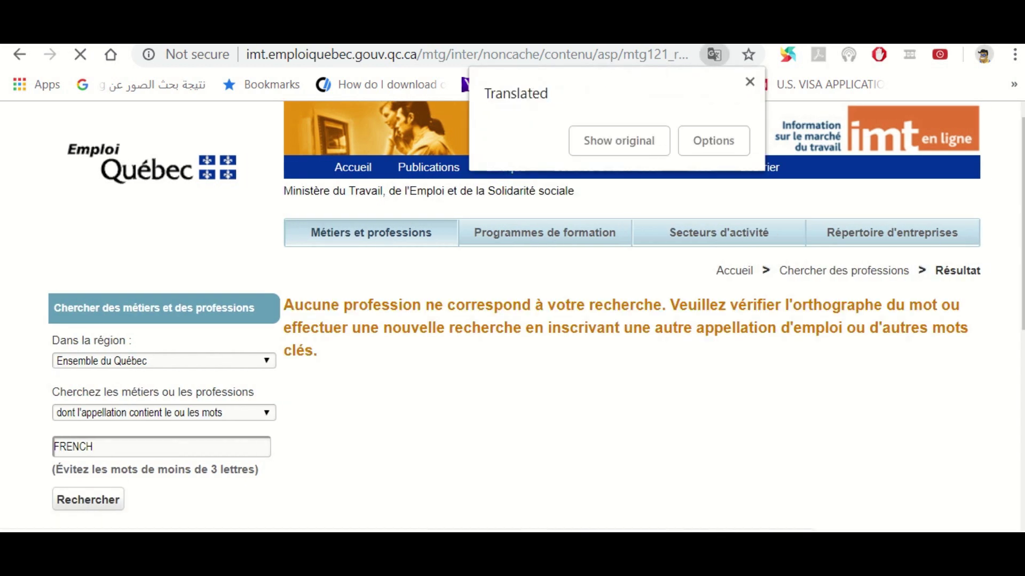
pyautogui.scroll(-2, 512, 299)
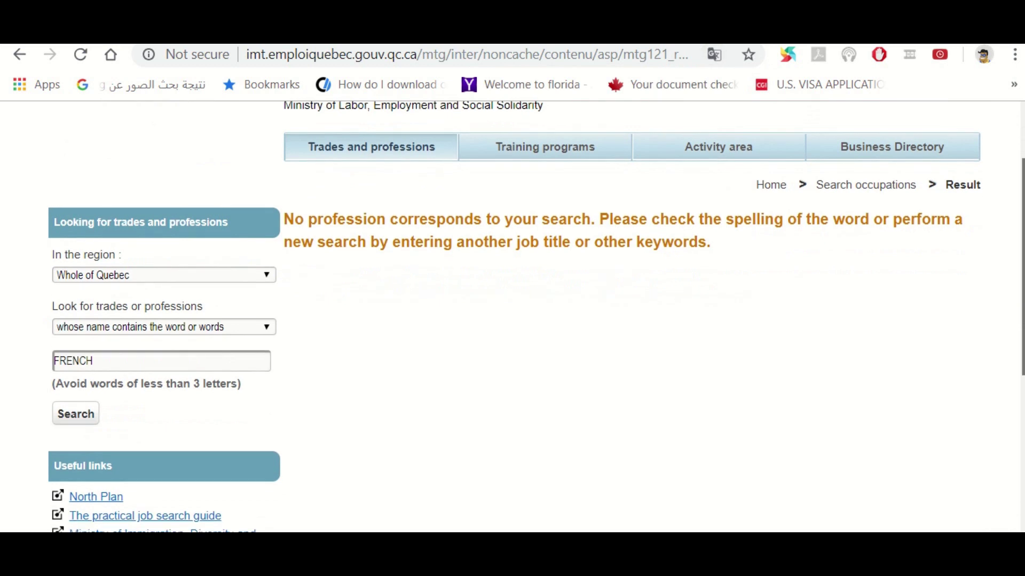
pyautogui.scroll(1, 143, 366)
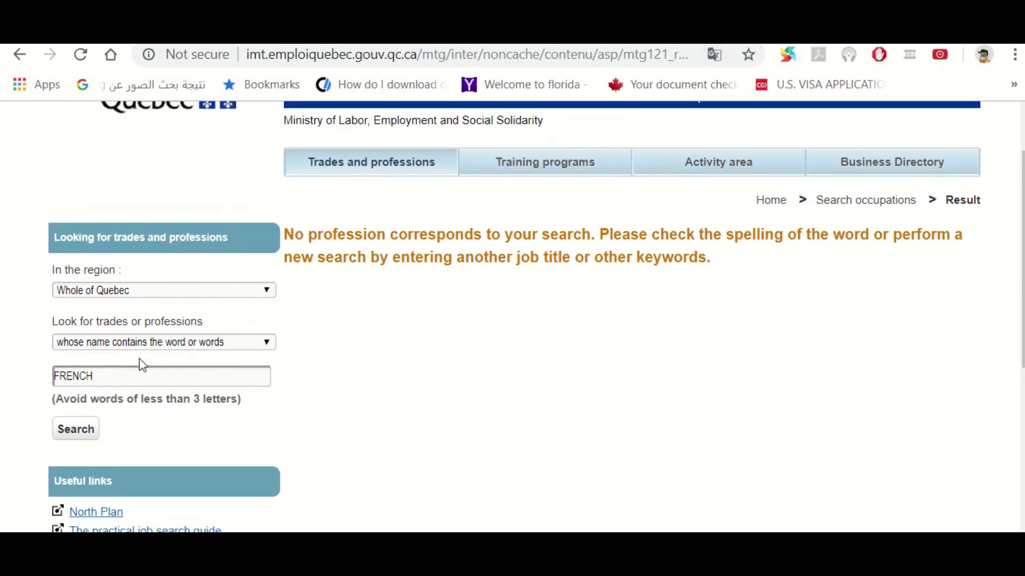
# Search the site for professions containing TEACHER and show the result page in its original language.
pyautogui.click(104, 379)
pyautogui.doubleClick(105, 380)
pyautogui.write('TEACHER')
pyautogui.click(78, 436)
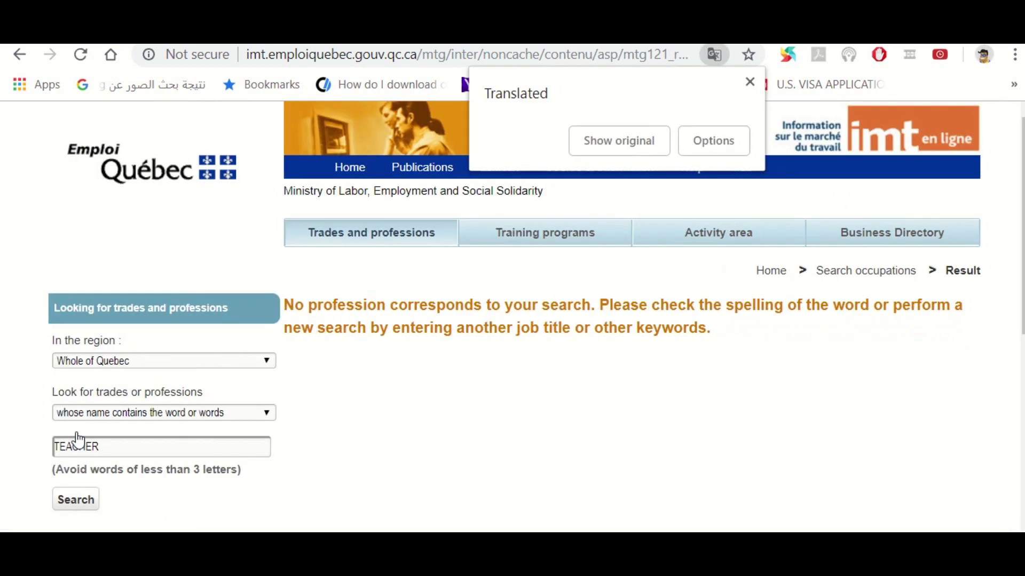
pyautogui.click(644, 149)
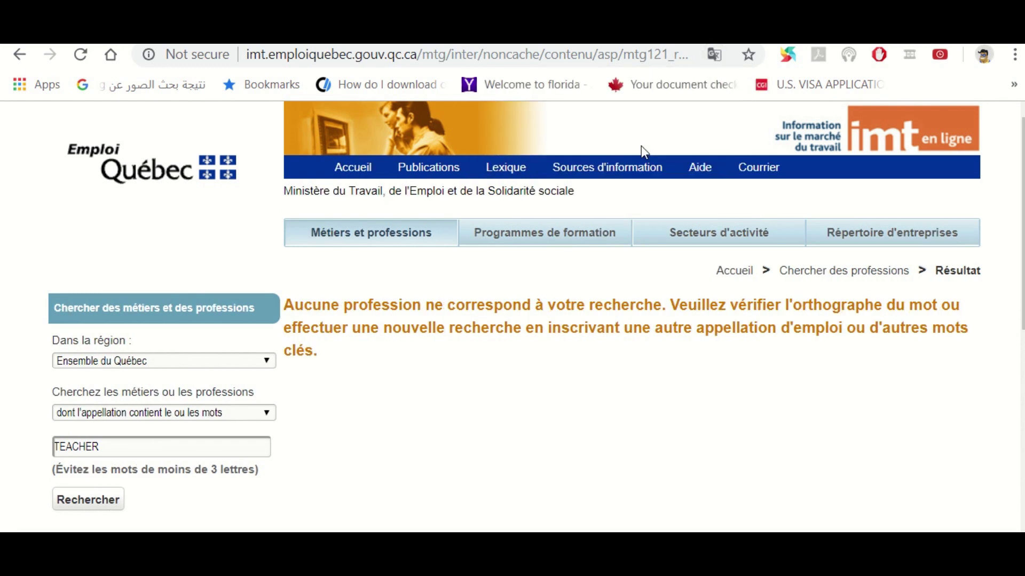
# Search for professions containing EDUCATION and dismiss the translation notice.
pyautogui.doubleClick(129, 447)
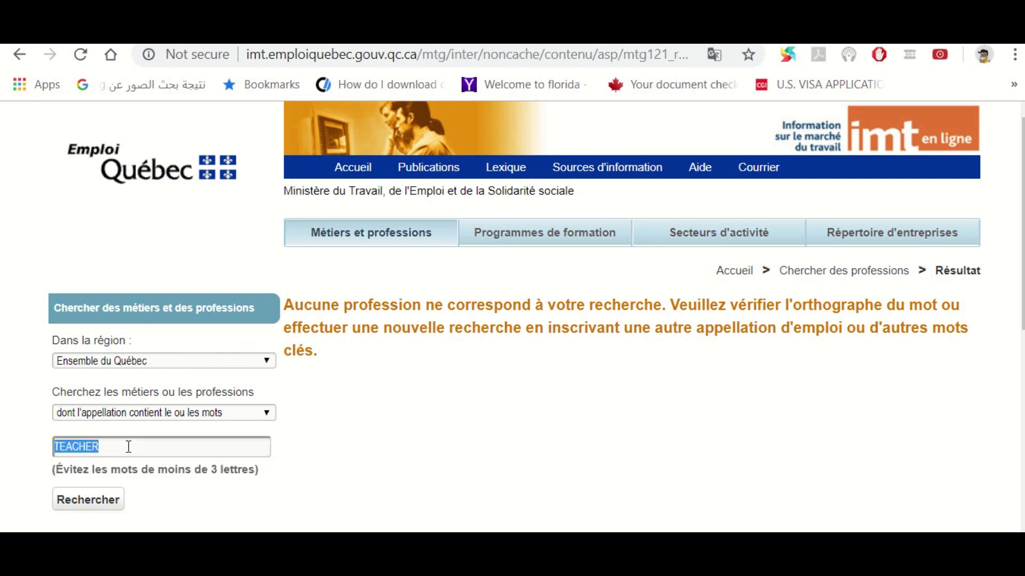
pyautogui.write('EDUCATION')
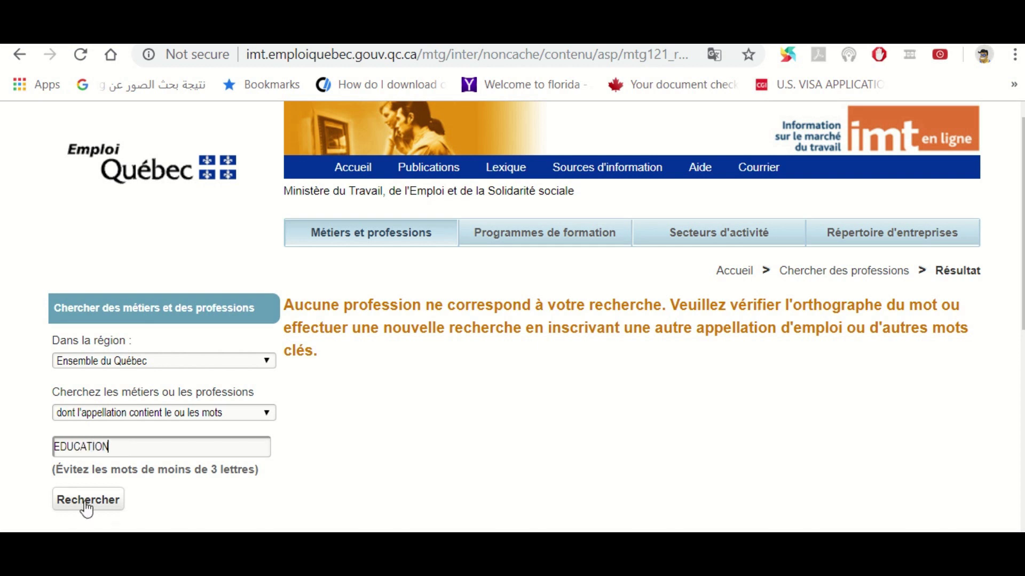
pyautogui.click(87, 500)
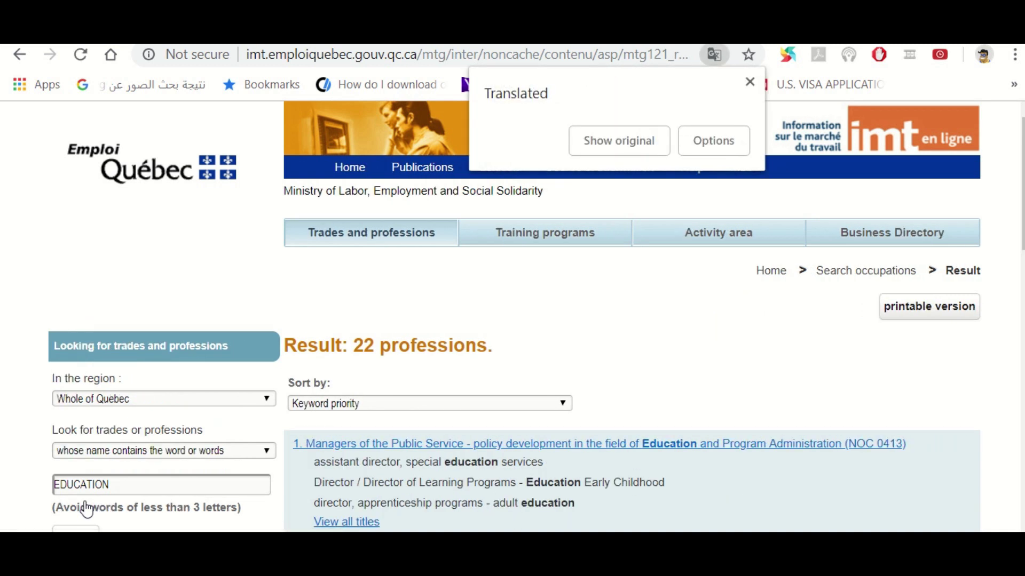
pyautogui.click(749, 82)
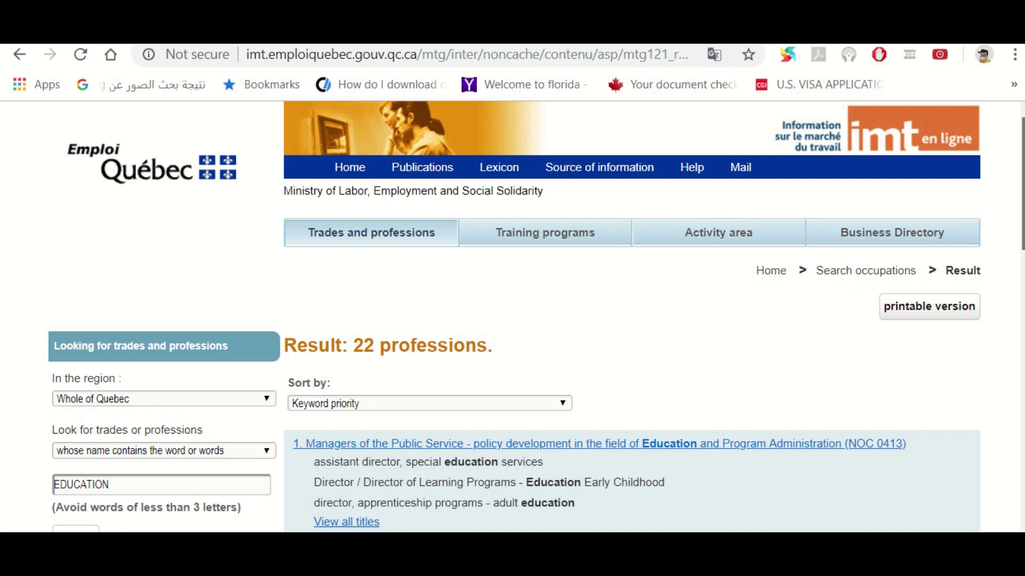
# Look through the first two pages of education professions for the school teacher occupation and its NOC code.
pyautogui.scroll(-2, 514, 317)
pyautogui.scroll(-1, 379, 272)
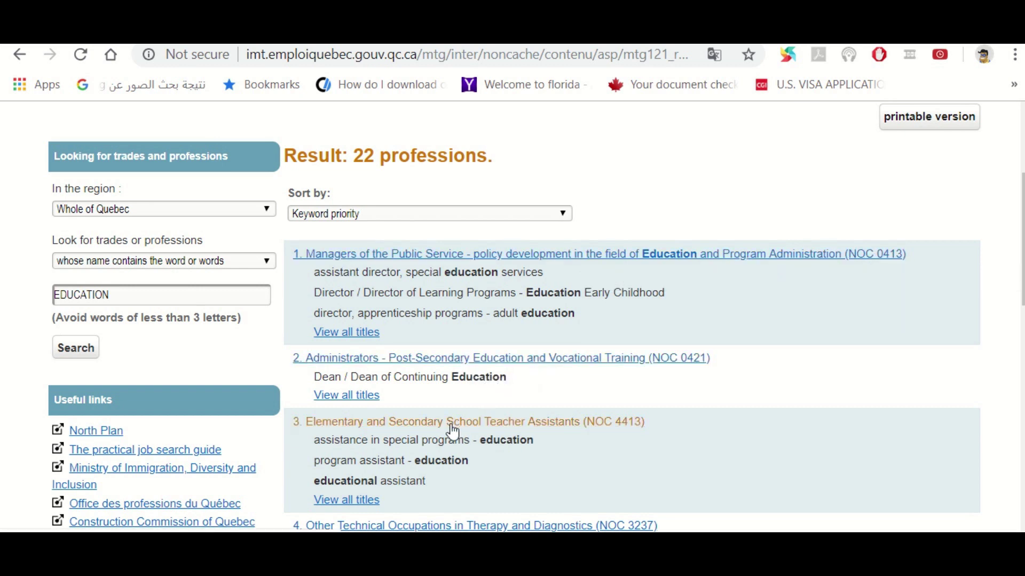
pyautogui.scroll(-2, 514, 317)
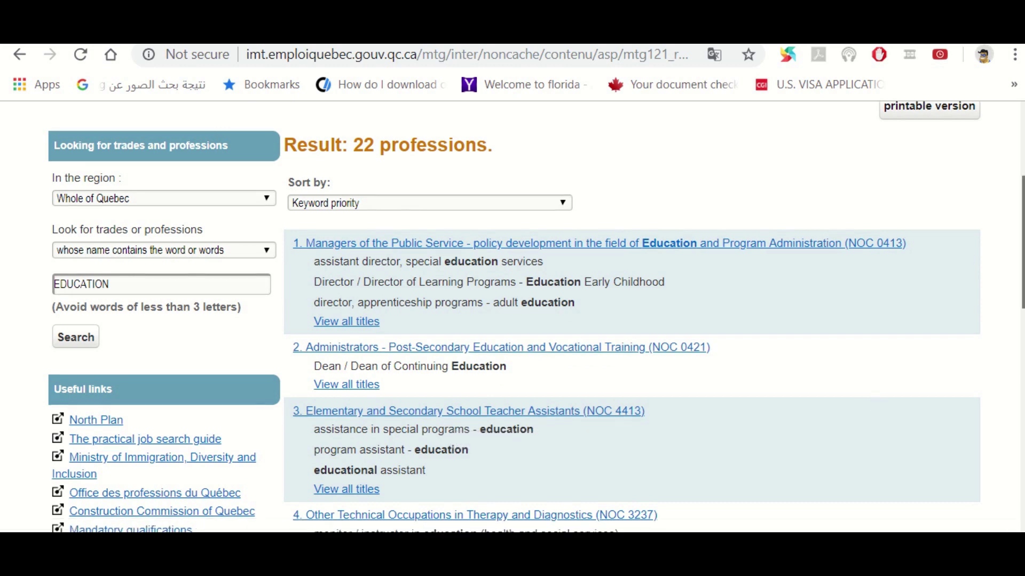
pyautogui.scroll(-2, 515, 317)
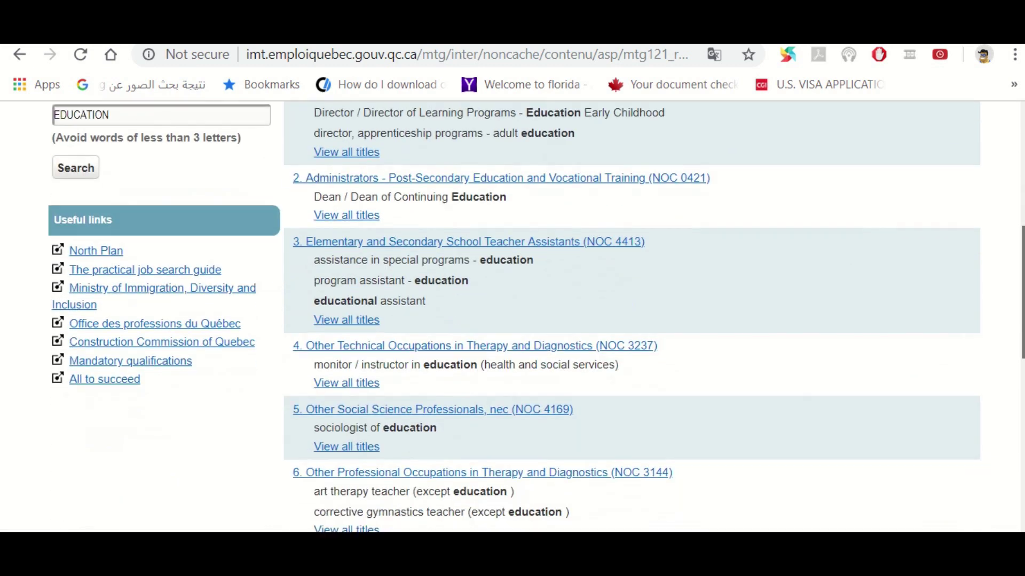
pyautogui.scroll(-3, 515, 317)
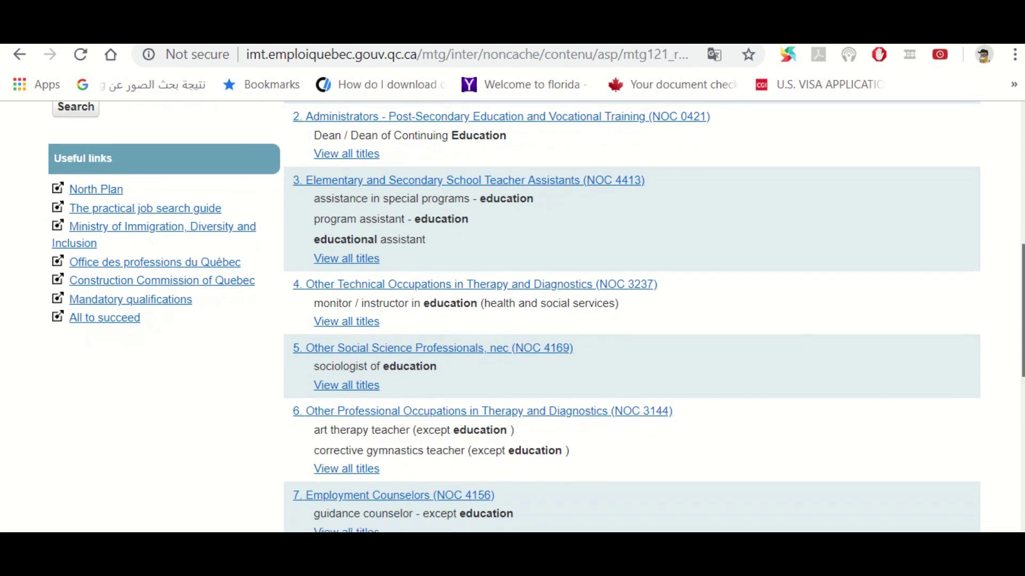
pyautogui.scroll(-3, 514, 317)
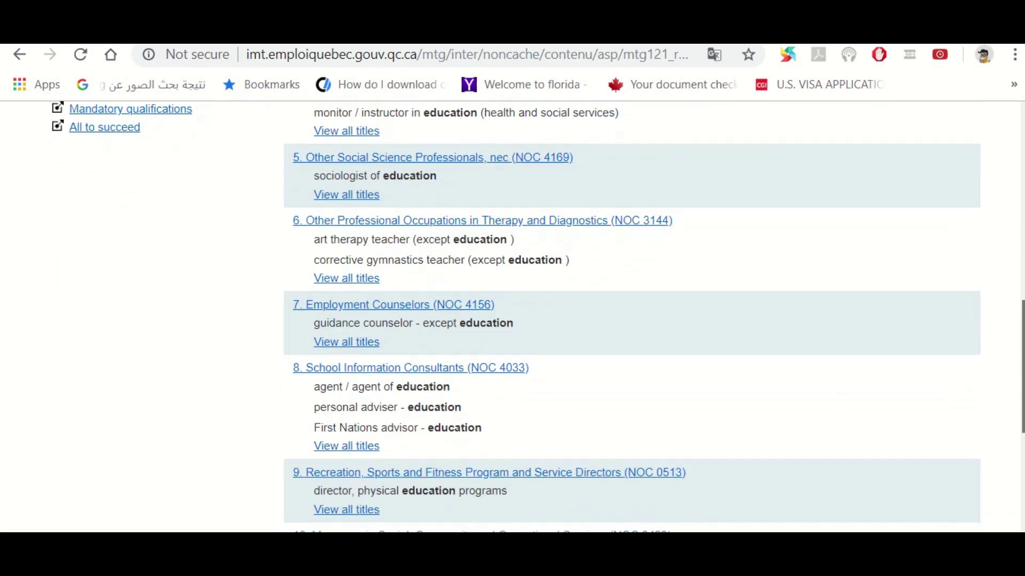
pyautogui.scroll(-2, 514, 316)
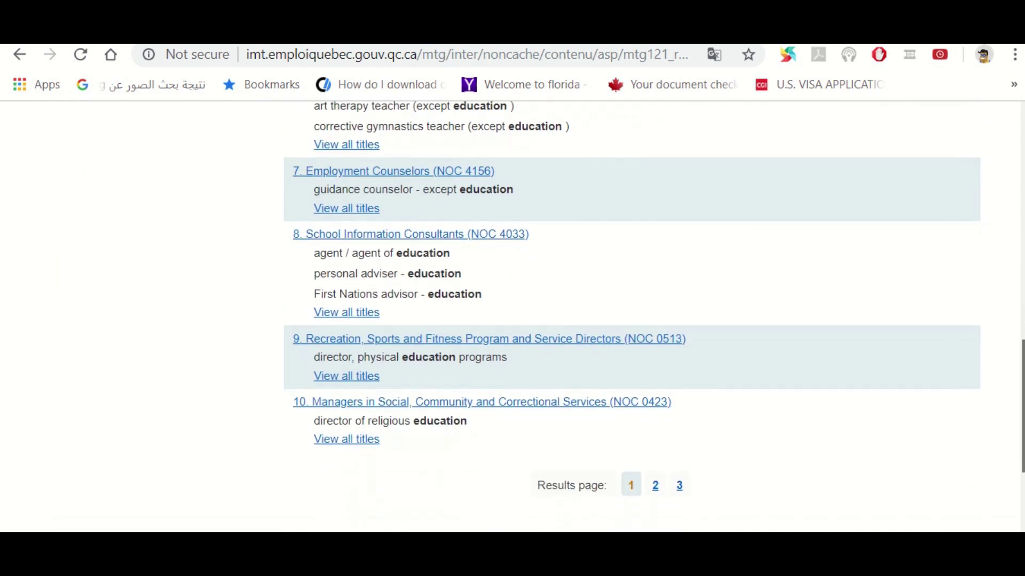
pyautogui.click(655, 485)
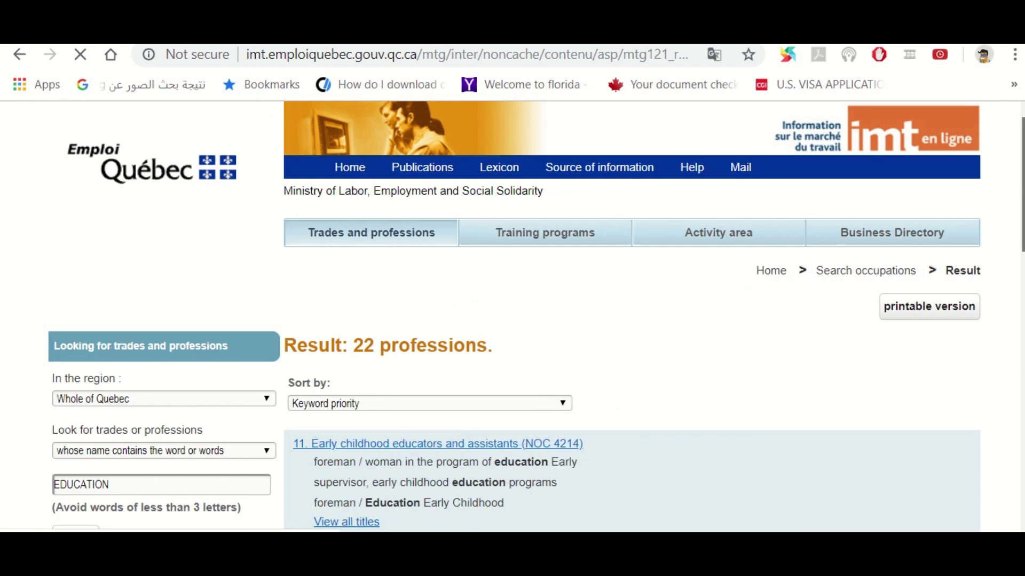
pyautogui.scroll(-2, 514, 317)
pyautogui.scroll(-2, 514, 317)
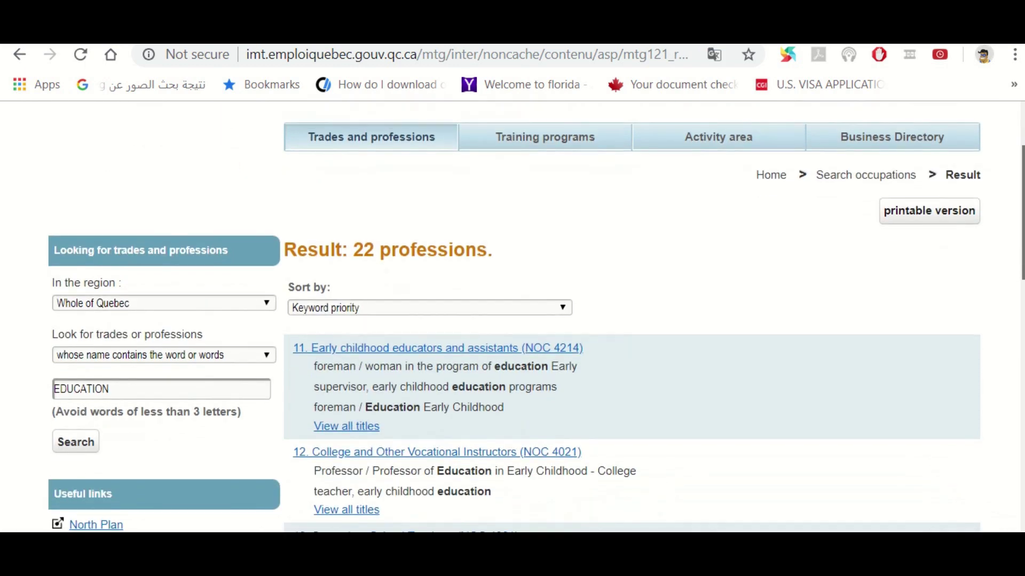
pyautogui.scroll(-4, 407, 251)
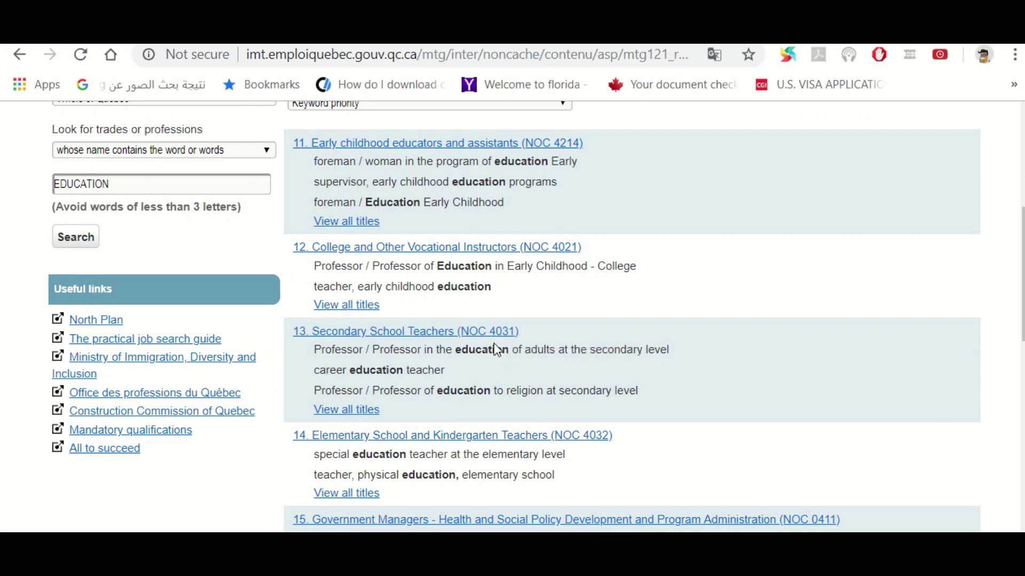
# Return to the Arrima occupation form and enter 4031 as the National Occupational Classification code.
pyautogui.hotkey('alt', 'Tab')
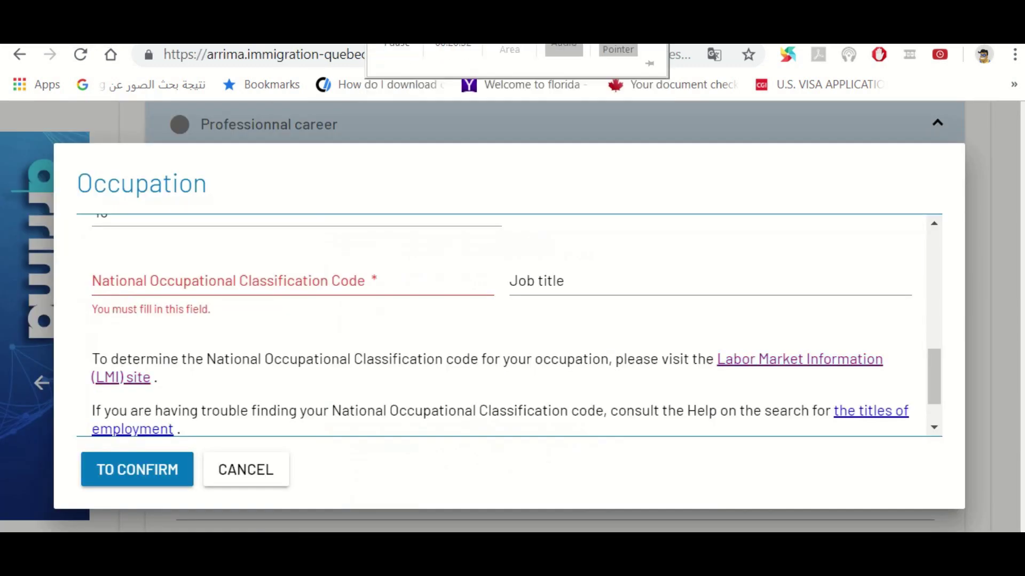
pyautogui.click(353, 285)
pyautogui.write('4031')
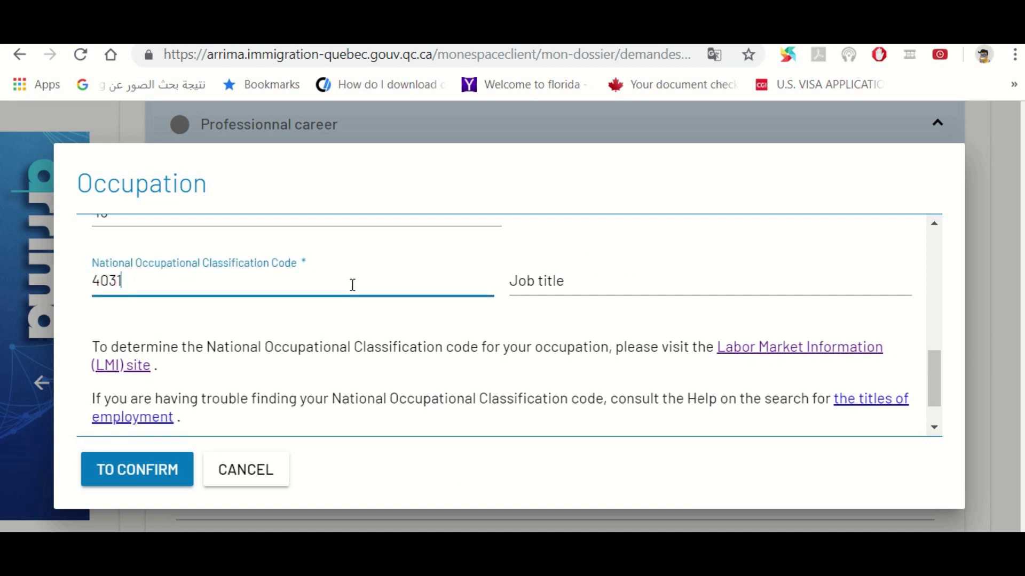
pyautogui.press('Tab')
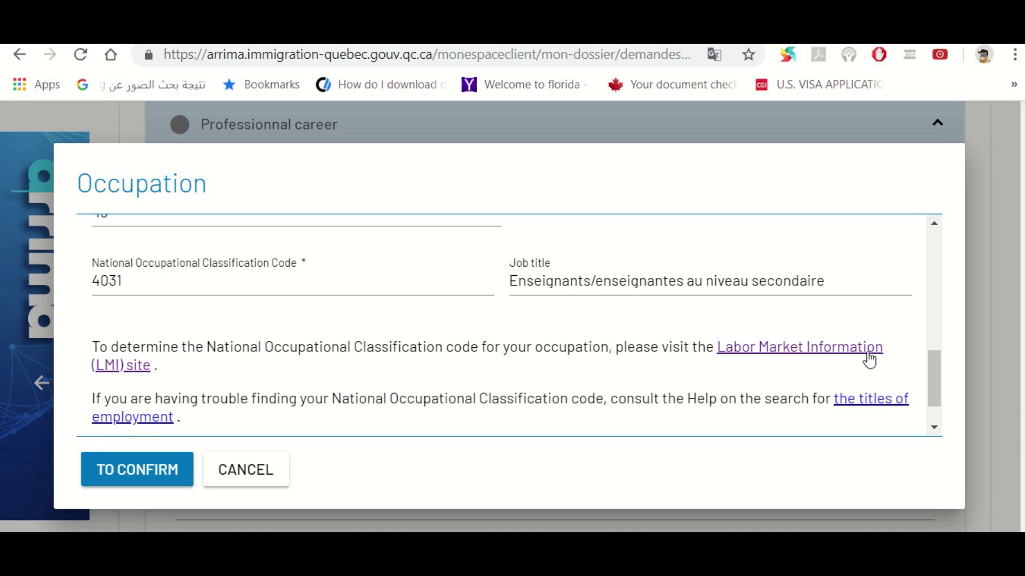
# Confirm the occupation and check its entry in the professional career list.
pyautogui.click(934, 427)
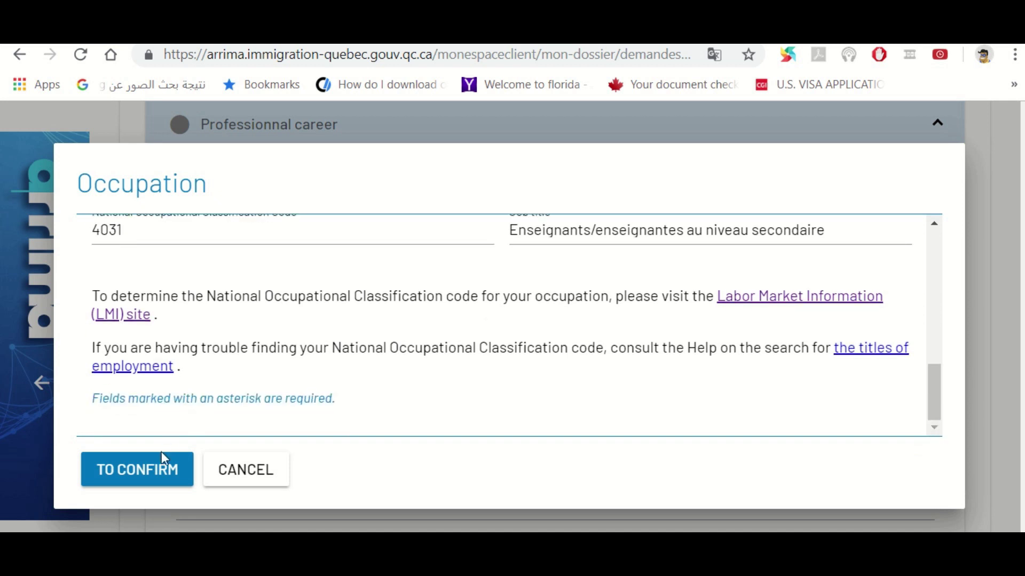
pyautogui.click(155, 472)
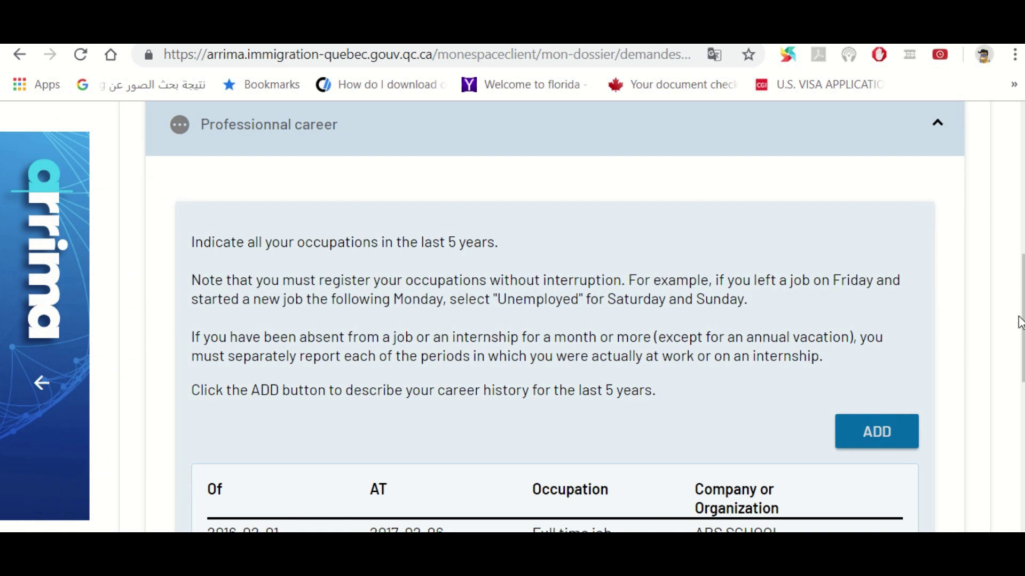
pyautogui.scroll(-2, 1020, 322)
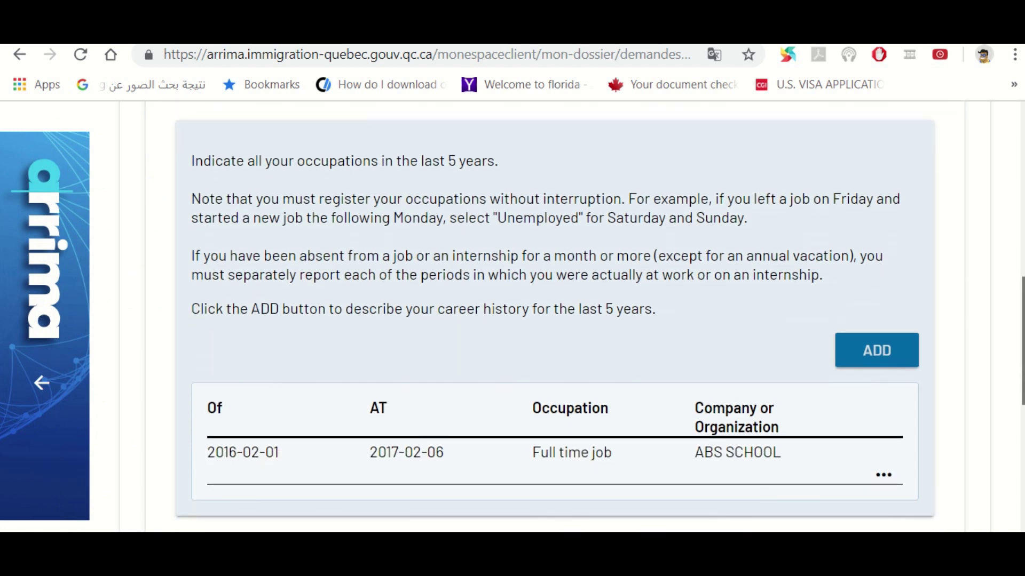
pyautogui.scroll(-1, 1019, 322)
pyautogui.scroll(-2, 810, 394)
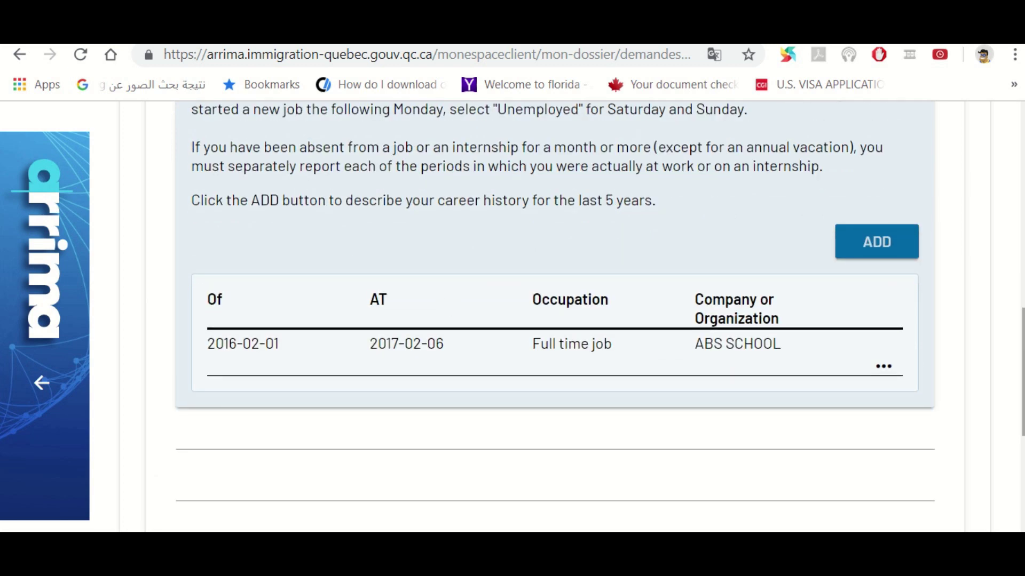
# Review the professional career instructions, the occupation list and the sections that follow it.
pyautogui.scroll(-4, 1020, 320)
pyautogui.scroll(10, 1020, 320)
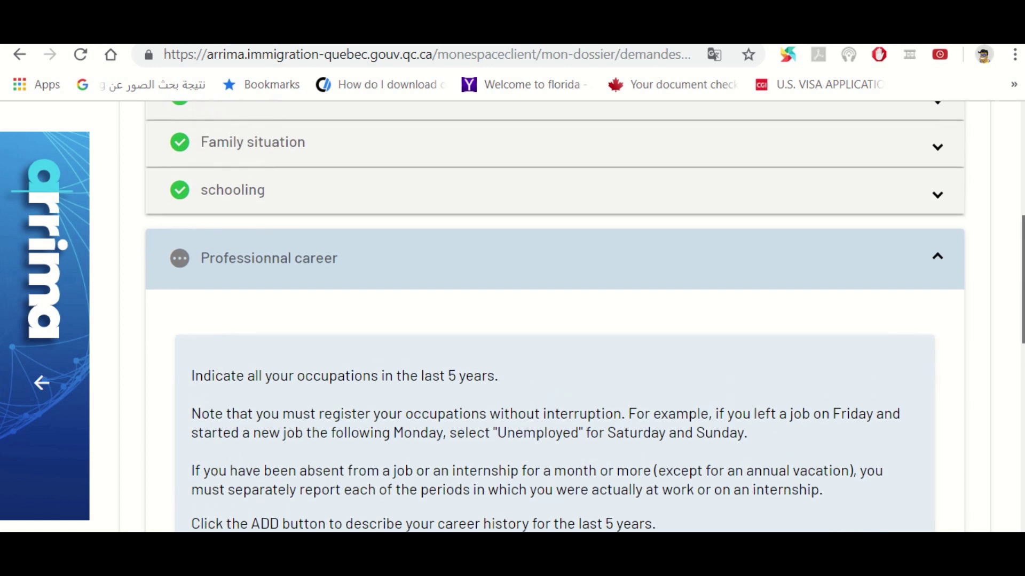
pyautogui.scroll(-4, 555, 317)
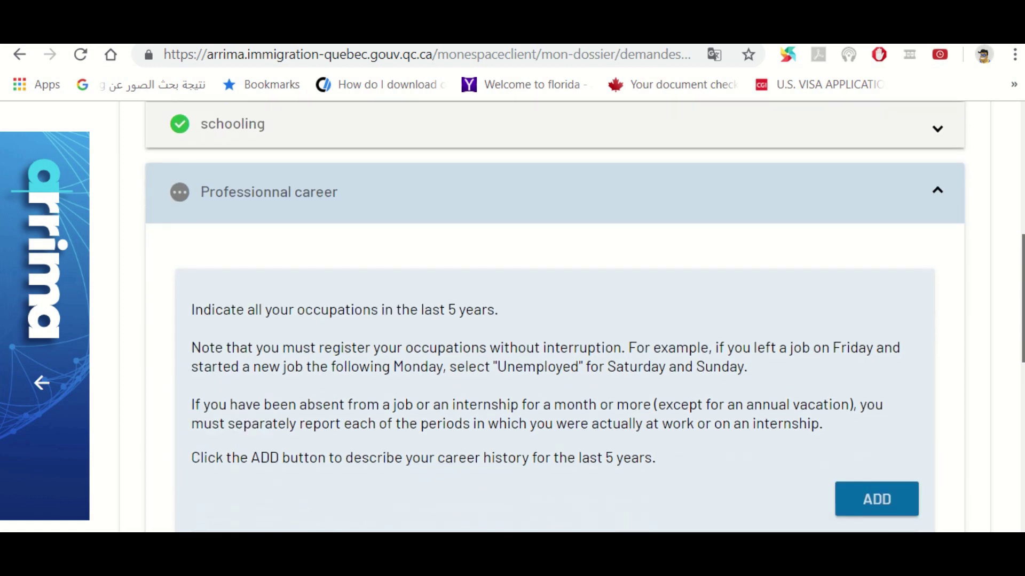
pyautogui.scroll(-4, 555, 317)
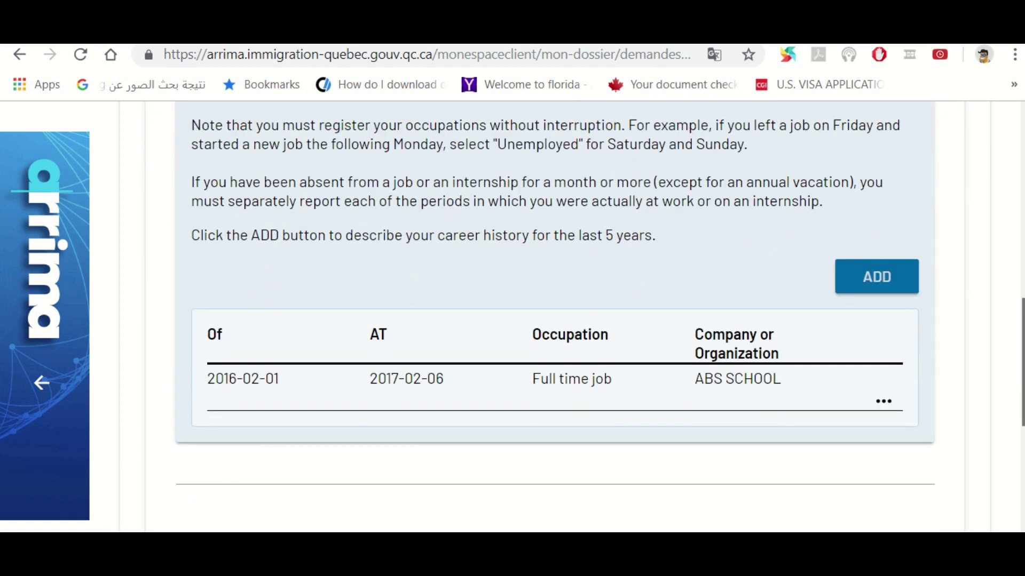
pyautogui.scroll(-2, 555, 317)
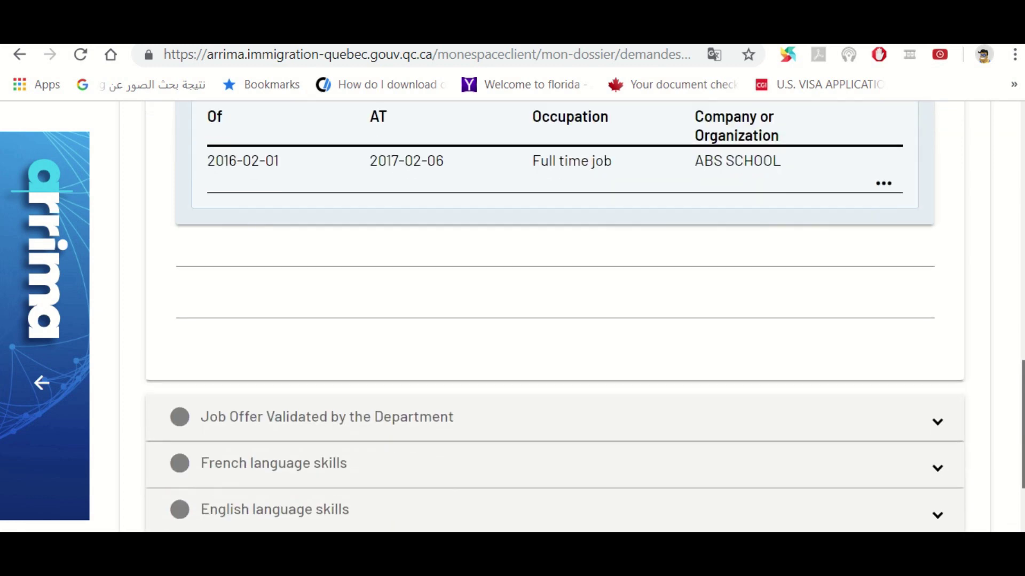
pyautogui.scroll(3, 555, 317)
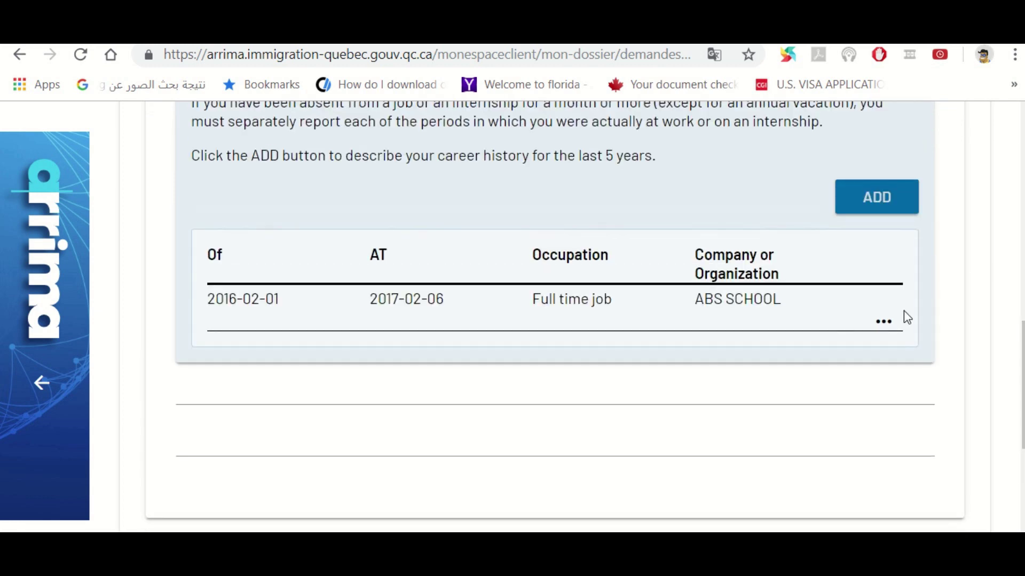
# Open the ABS SCHOOL occupation for editing, review its fields through the classification code and job title, and confirm the form.
pyautogui.click(885, 321)
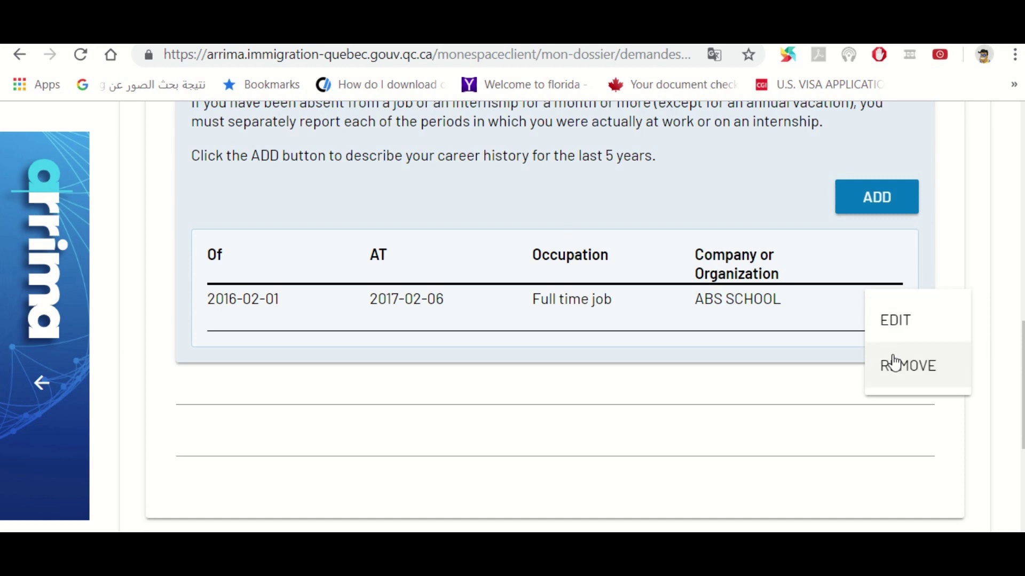
pyautogui.click(894, 321)
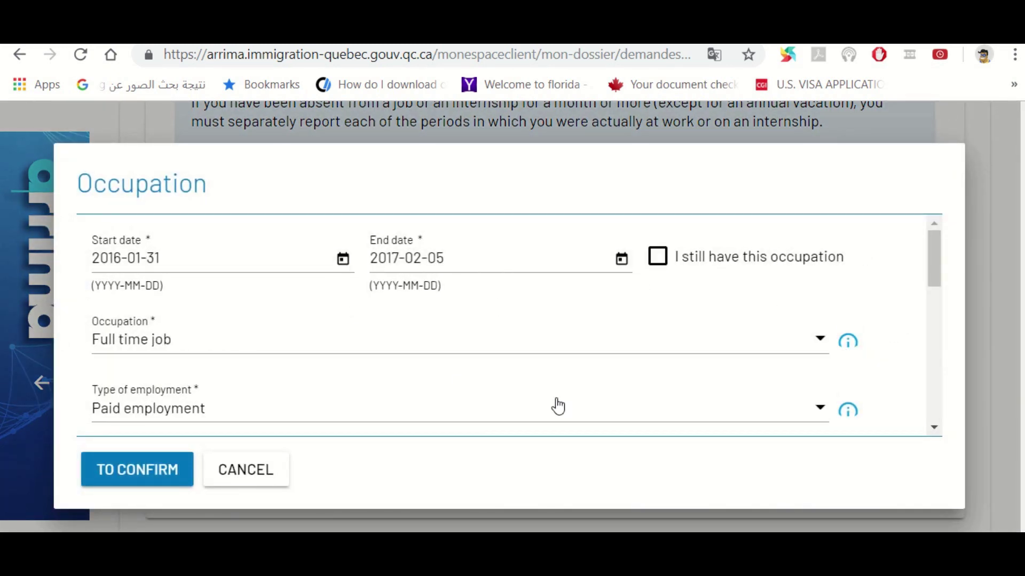
pyautogui.click(934, 429)
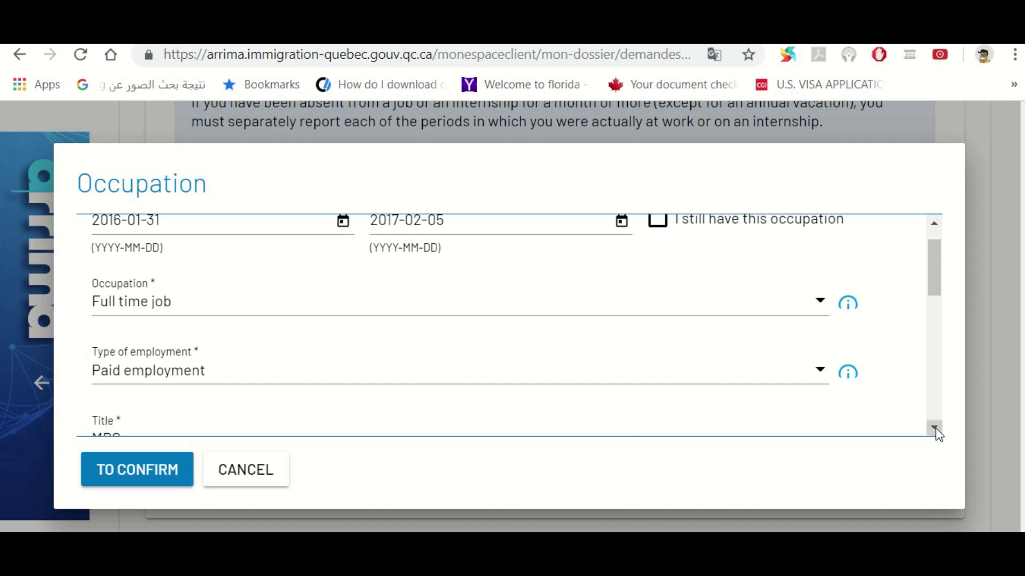
pyautogui.click(934, 429)
pyautogui.click(934, 428)
pyautogui.click(934, 428)
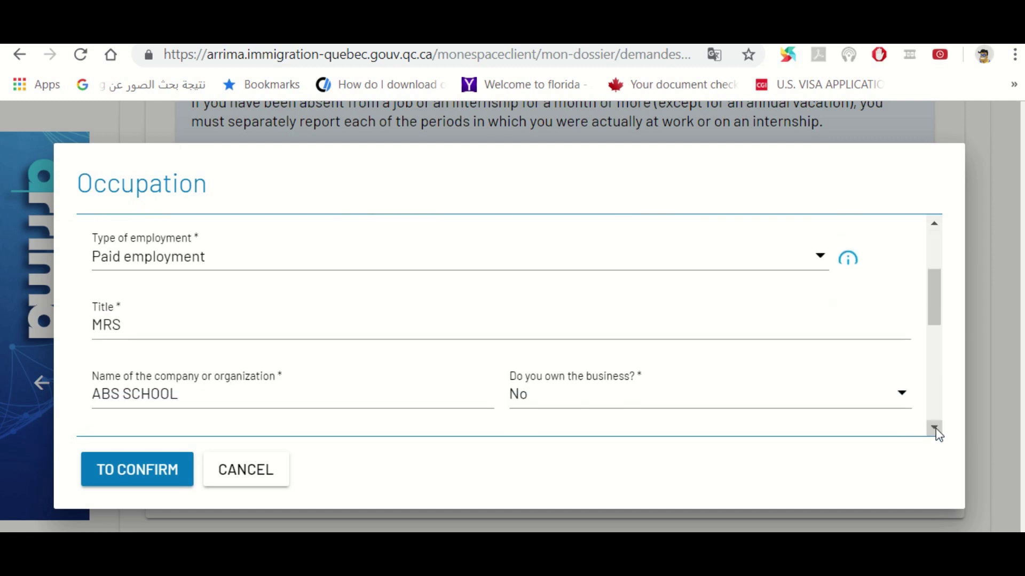
pyautogui.click(934, 429)
pyautogui.click(934, 429)
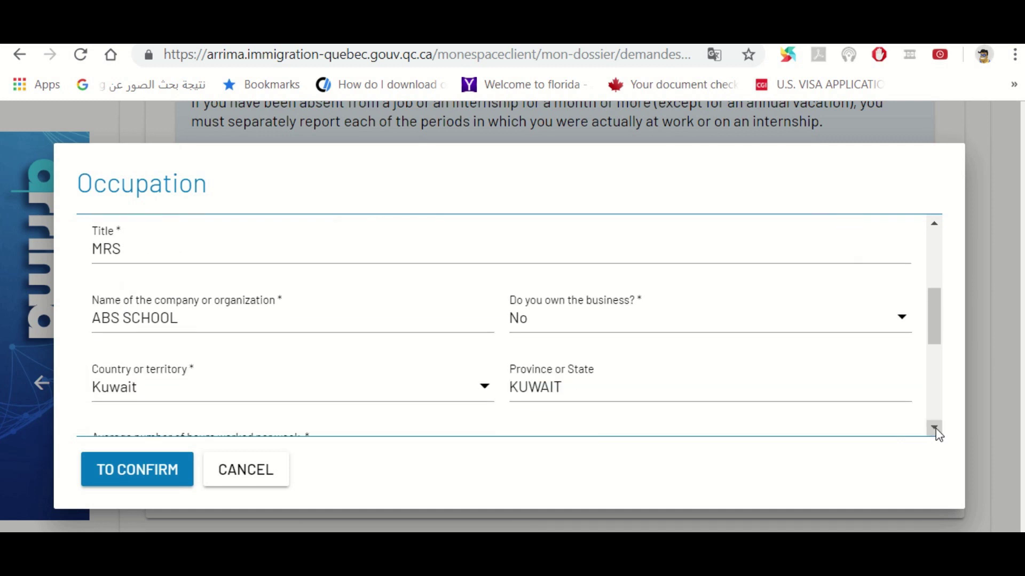
pyautogui.click(935, 429)
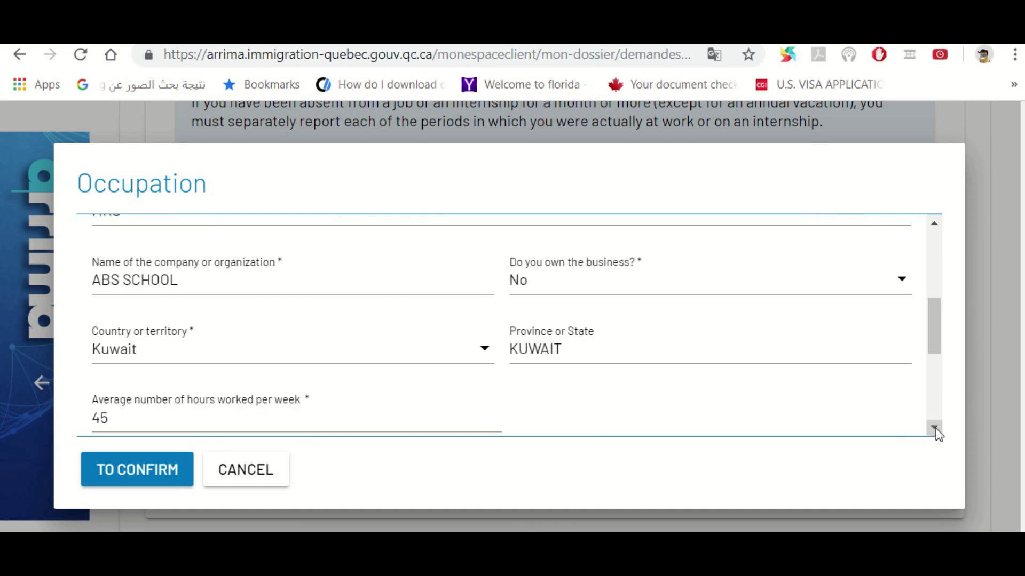
pyautogui.click(934, 428)
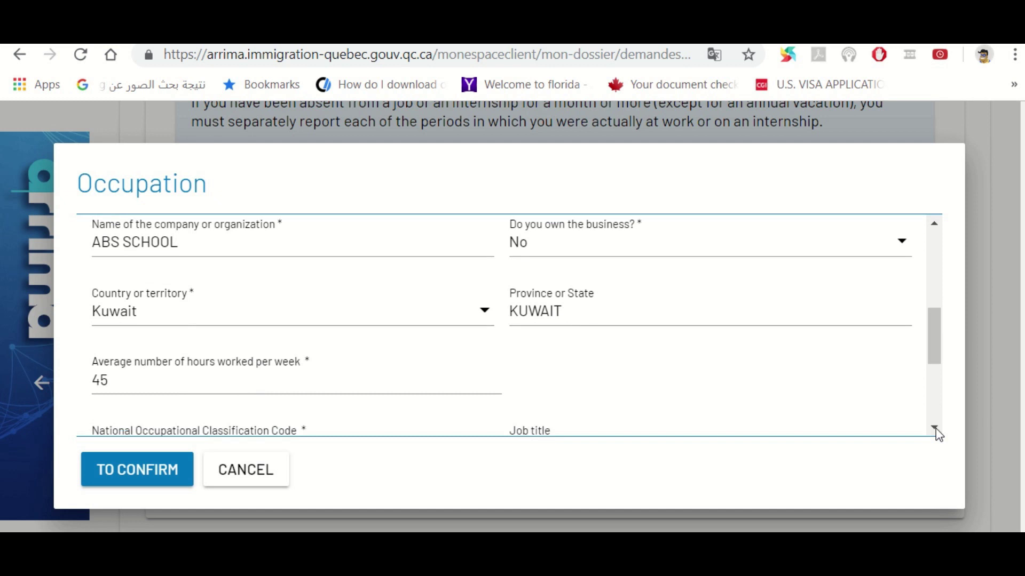
pyautogui.click(934, 428)
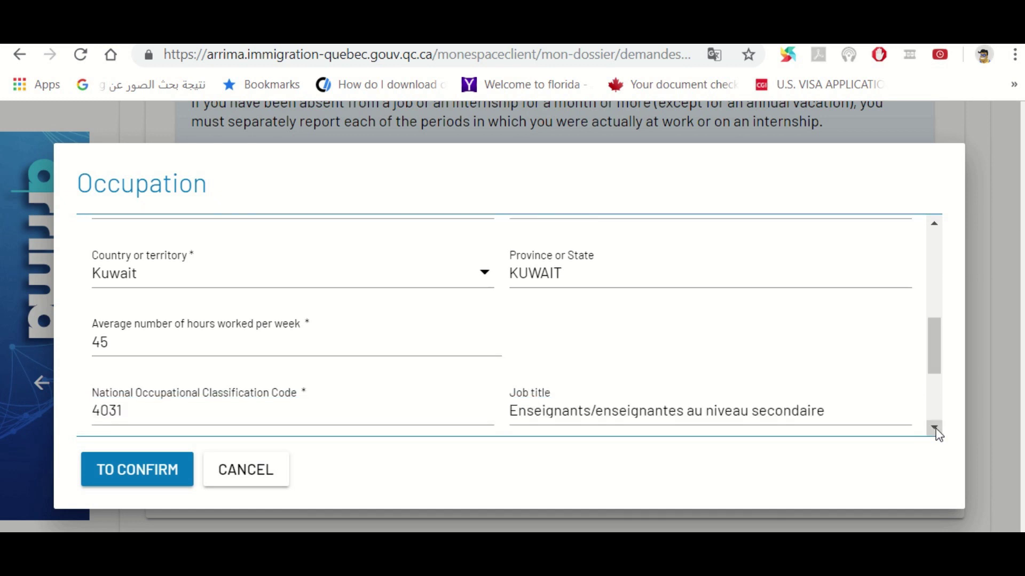
pyautogui.click(934, 428)
pyautogui.click(934, 428)
pyautogui.click(934, 428)
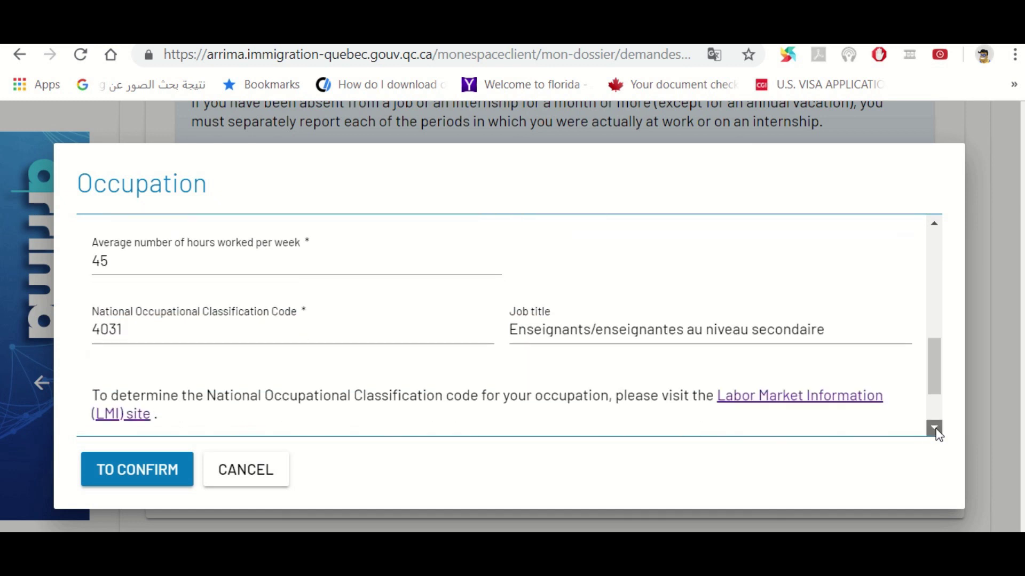
pyautogui.click(934, 429)
pyautogui.click(934, 428)
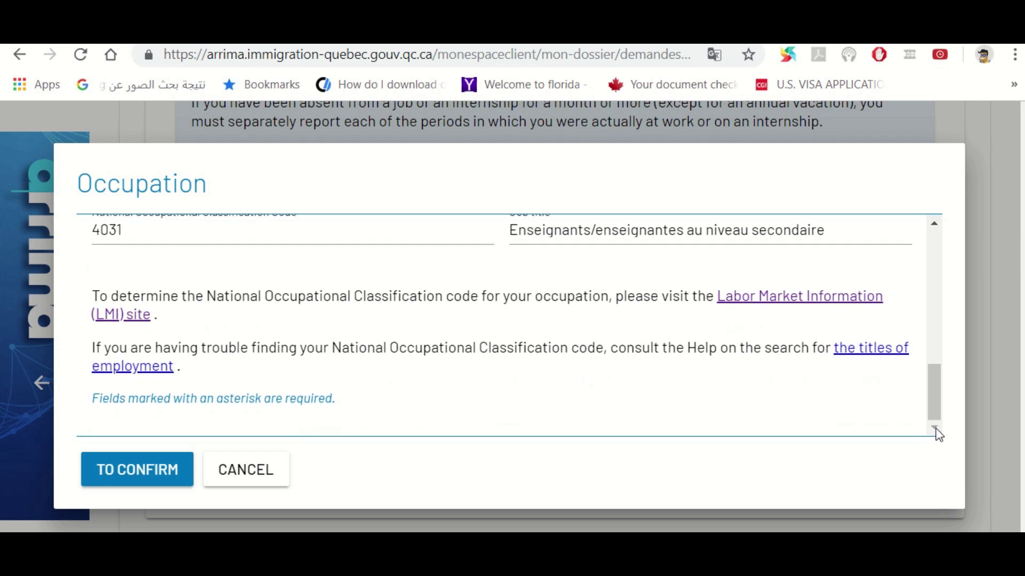
pyautogui.click(134, 469)
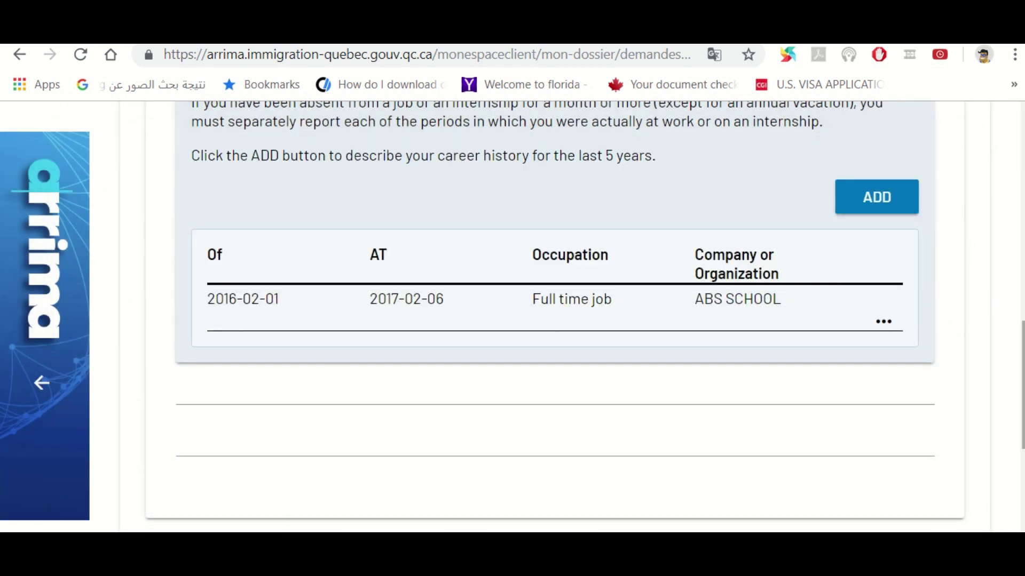
# Add another occupation with start date 2013-09-24 and end date 2016-01-31.
pyautogui.scroll(5, 1021, 341)
pyautogui.scroll(1, 1021, 261)
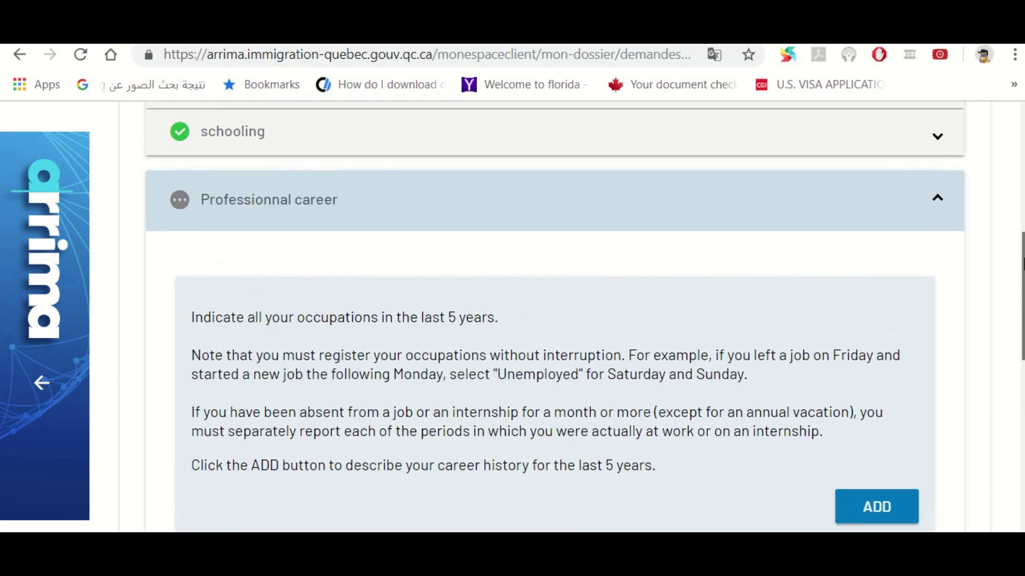
pyautogui.scroll(-4, 935, 203)
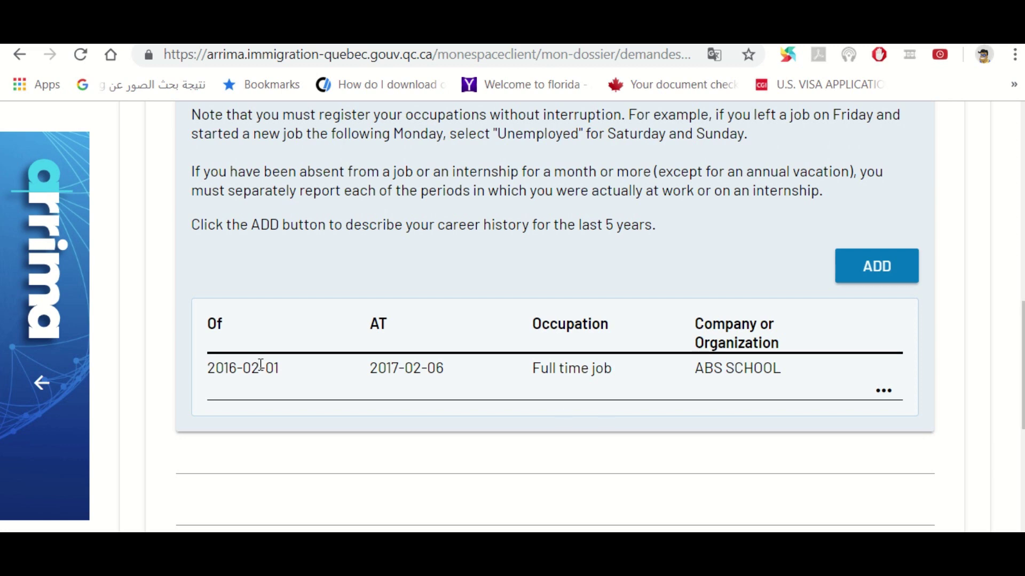
pyautogui.click(864, 266)
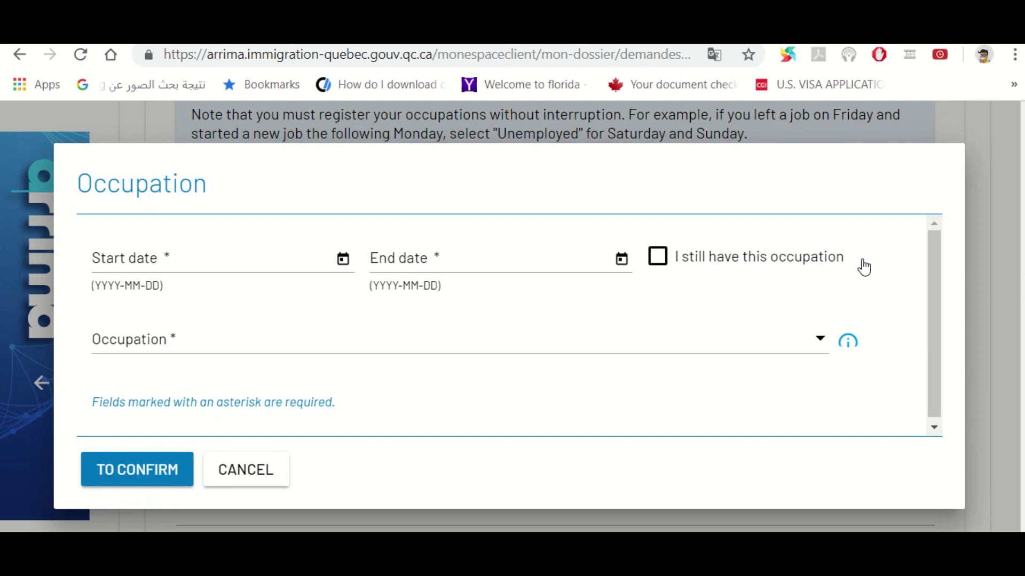
pyautogui.click(192, 264)
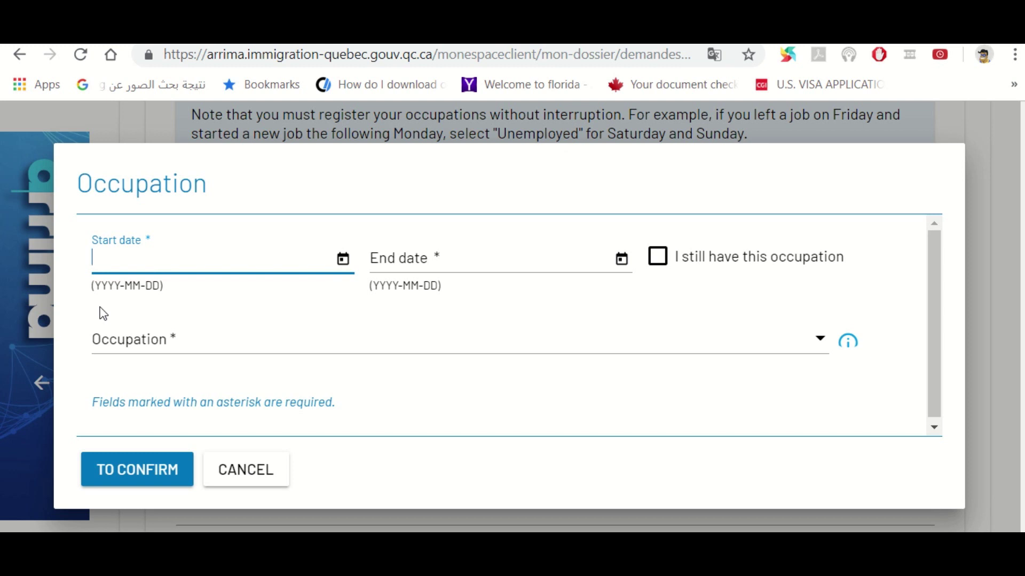
pyautogui.write('2013-09-24')
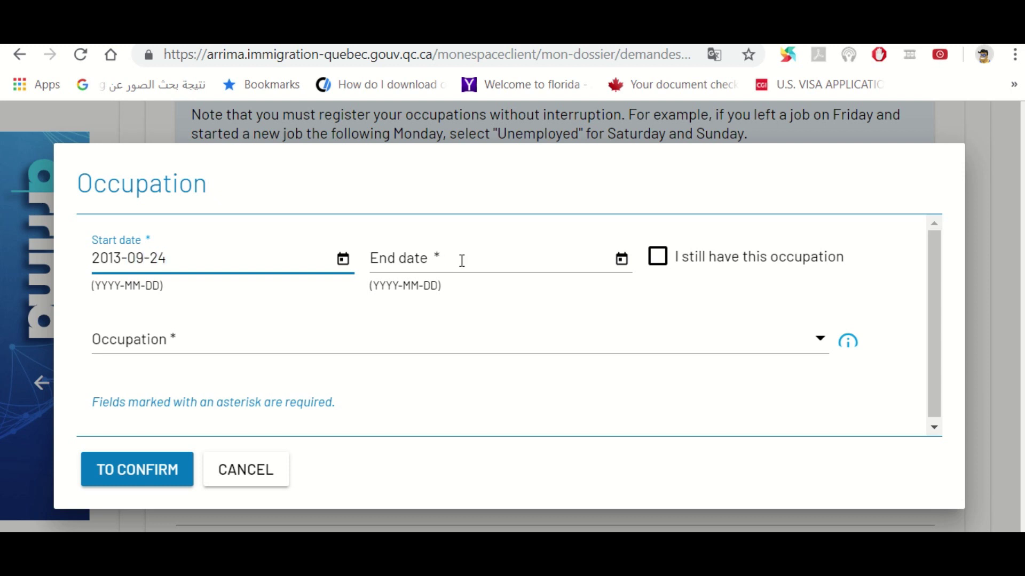
pyautogui.click(449, 261)
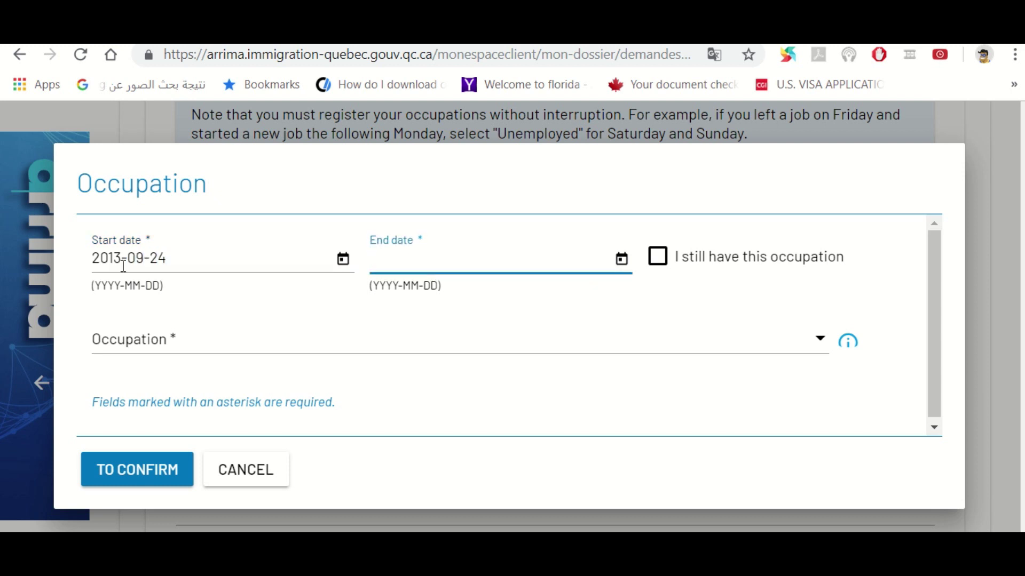
pyautogui.write('2016-01')
pyautogui.write('-31')
# Set the occupation for the 2013–2016 period to Unemployed and confirm the entry.
pyautogui.click(283, 355)
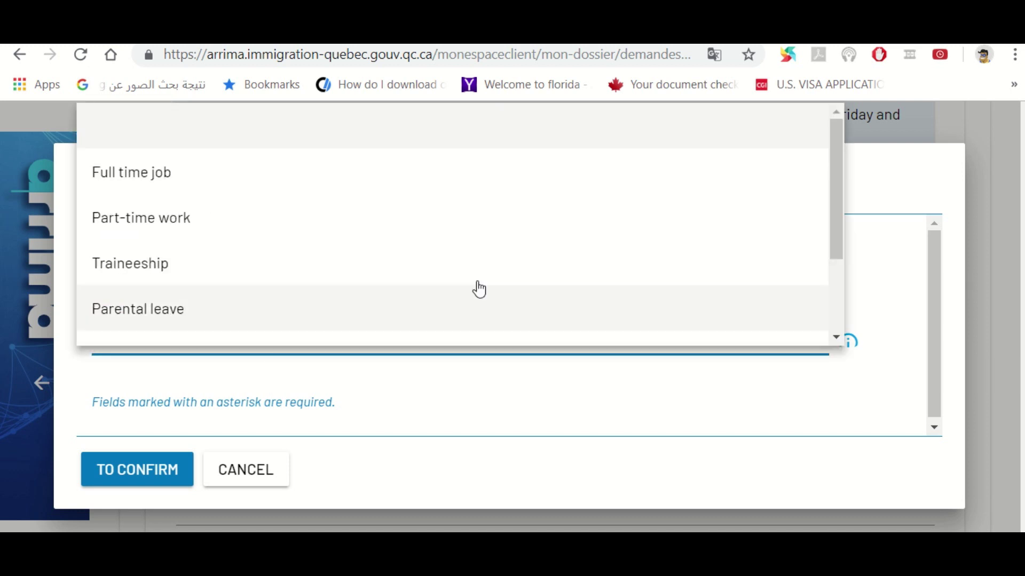
pyautogui.scroll(-3, 835, 336)
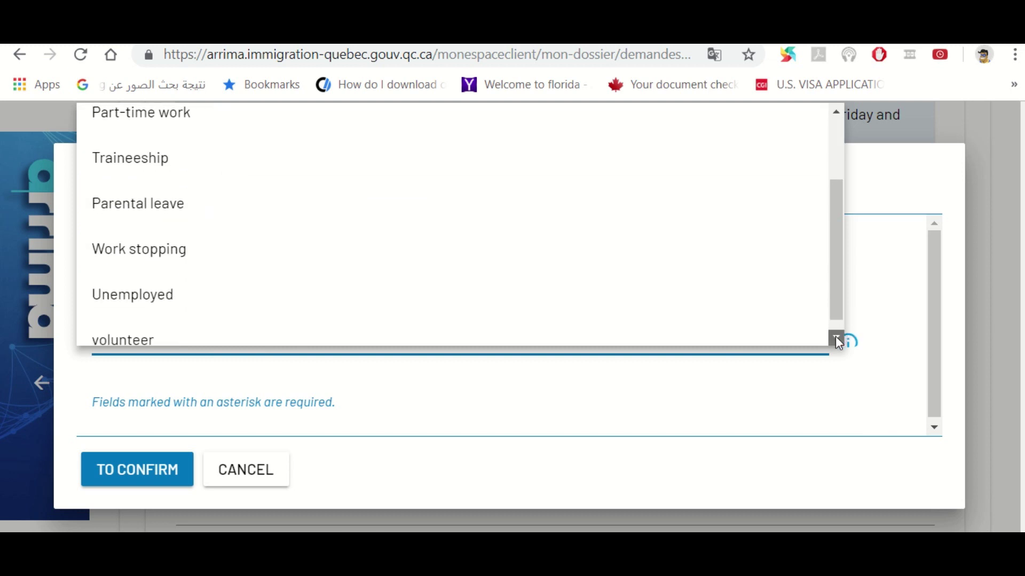
pyautogui.click(168, 275)
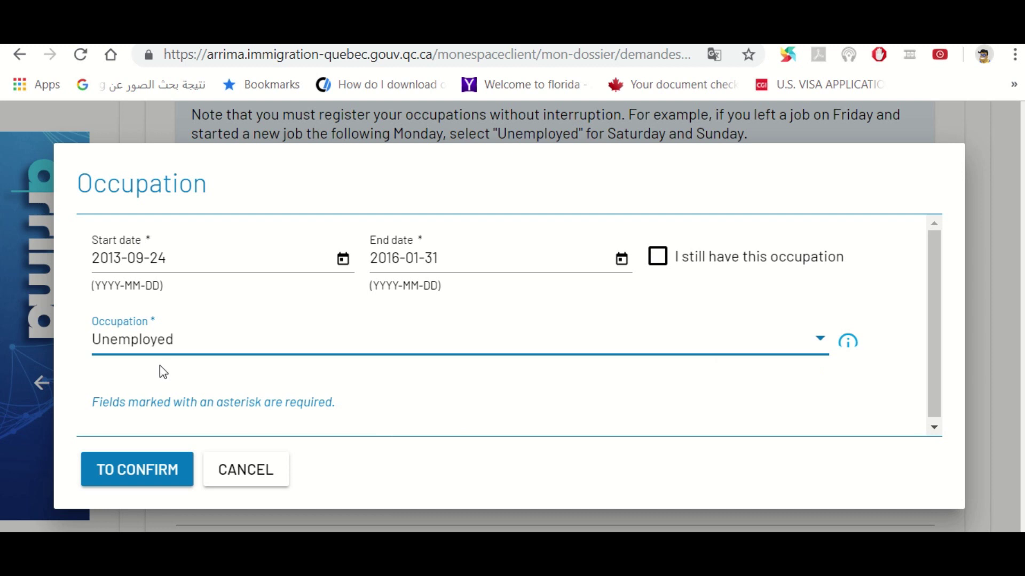
pyautogui.click(132, 469)
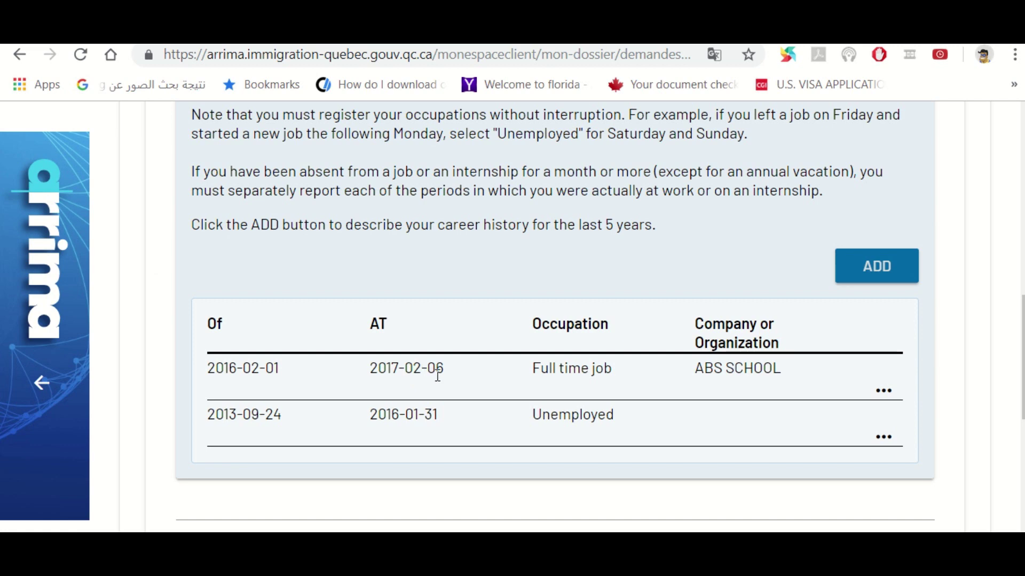
# Add a further occupation starting 2017-02-07 and mark it as still held.
pyautogui.click(887, 273)
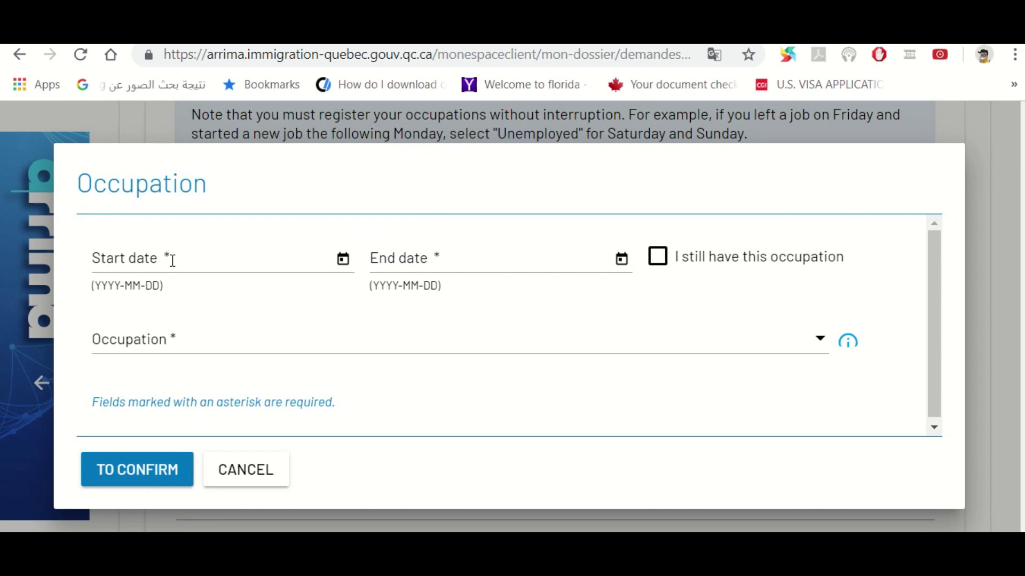
pyautogui.click(172, 260)
pyautogui.write('2017')
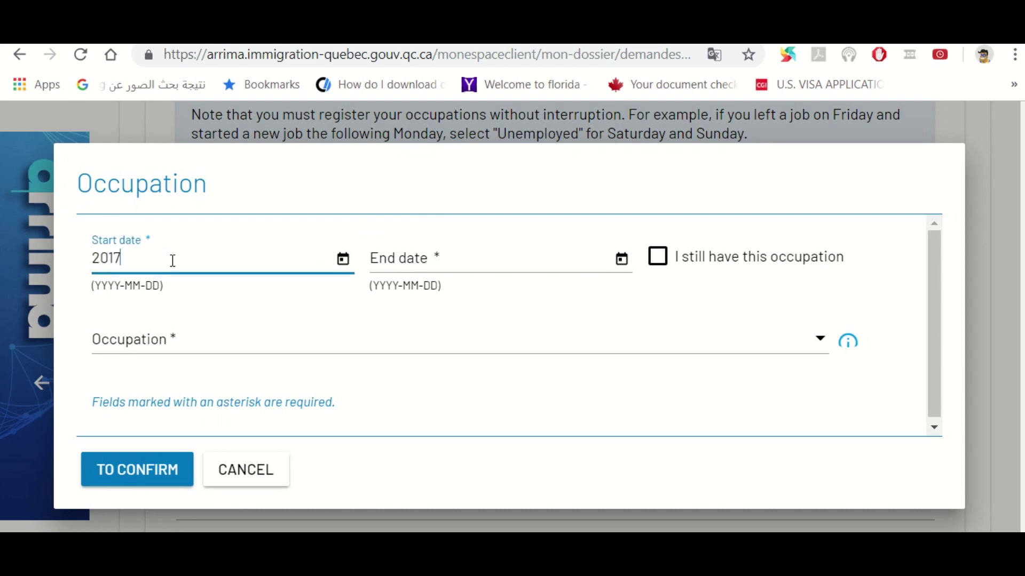
pyautogui.write('-02-07')
pyautogui.click(653, 263)
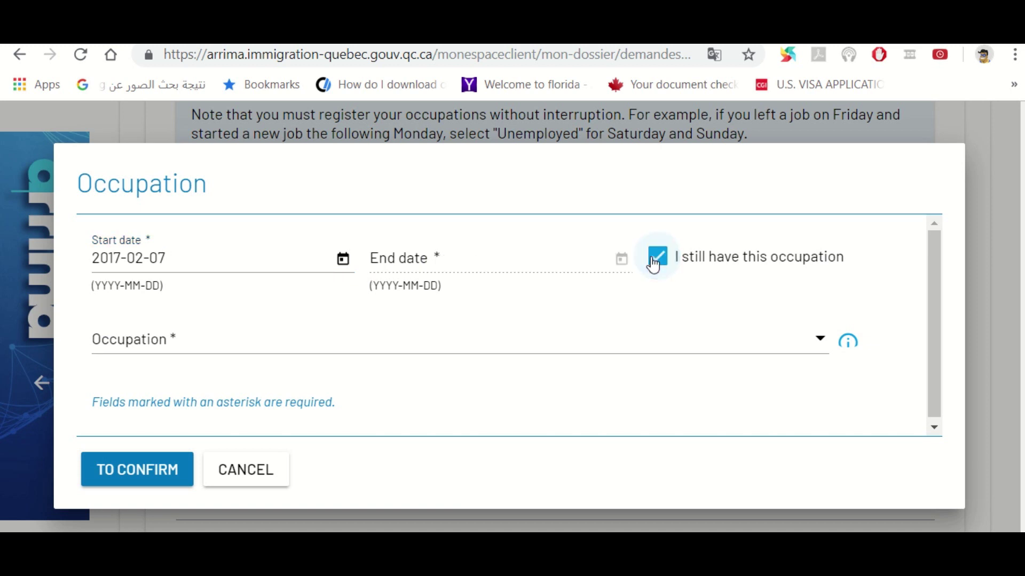
# Set the current occupation to Unemployed and confirm its entry in the career list.
pyautogui.click(227, 351)
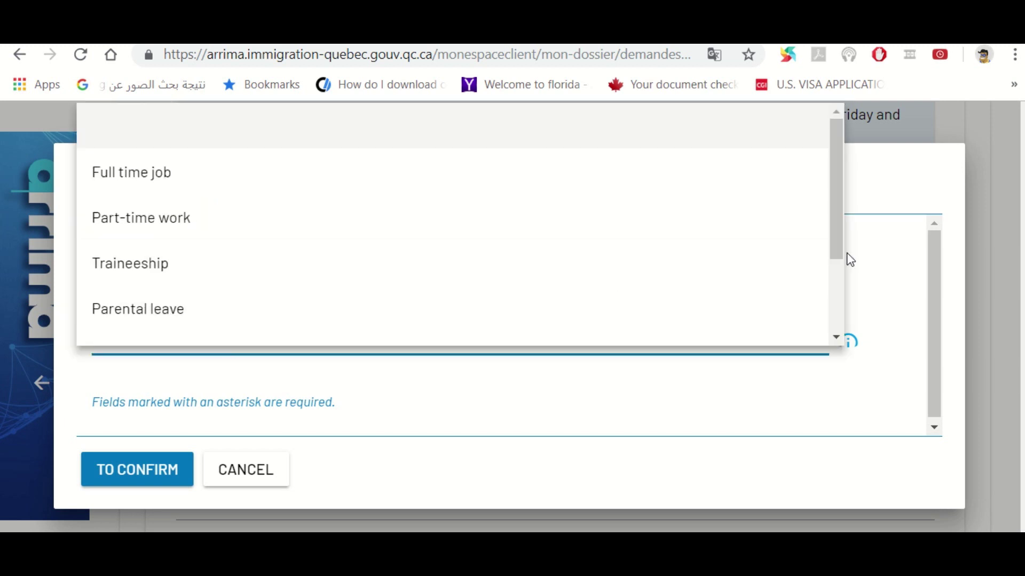
pyautogui.moveTo(835, 256); pyautogui.dragTo(847, 331)
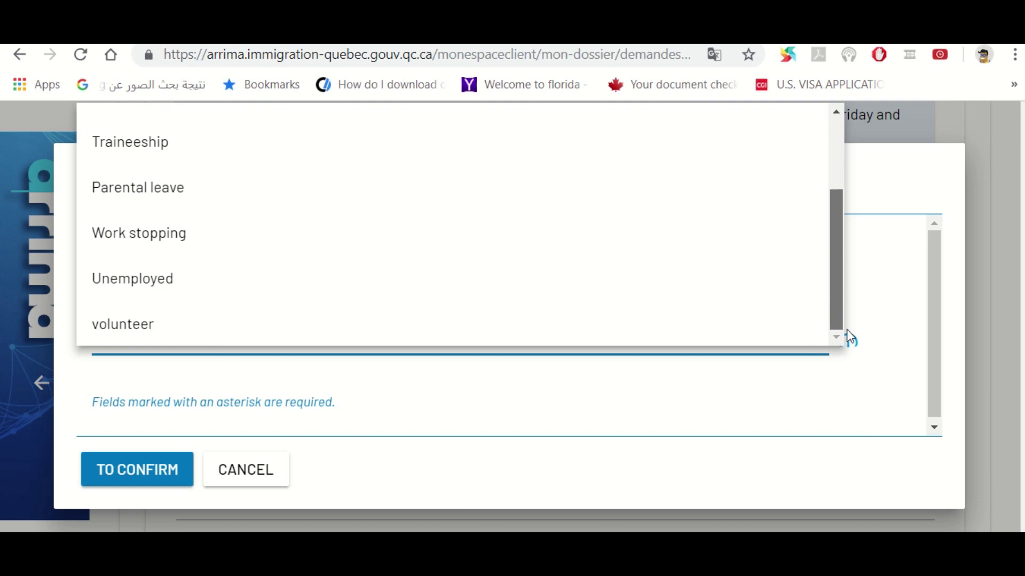
pyautogui.click(181, 294)
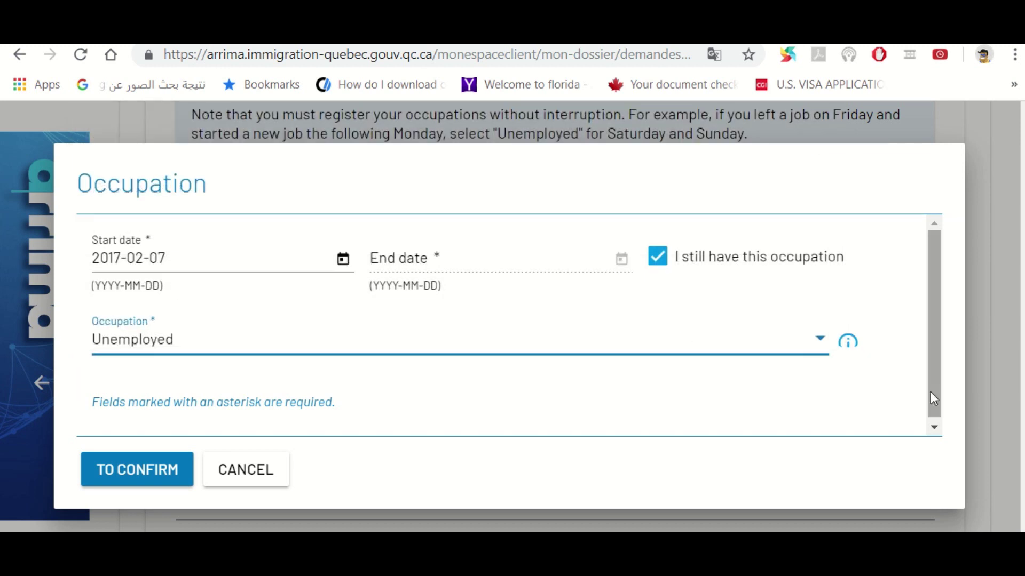
pyautogui.click(131, 480)
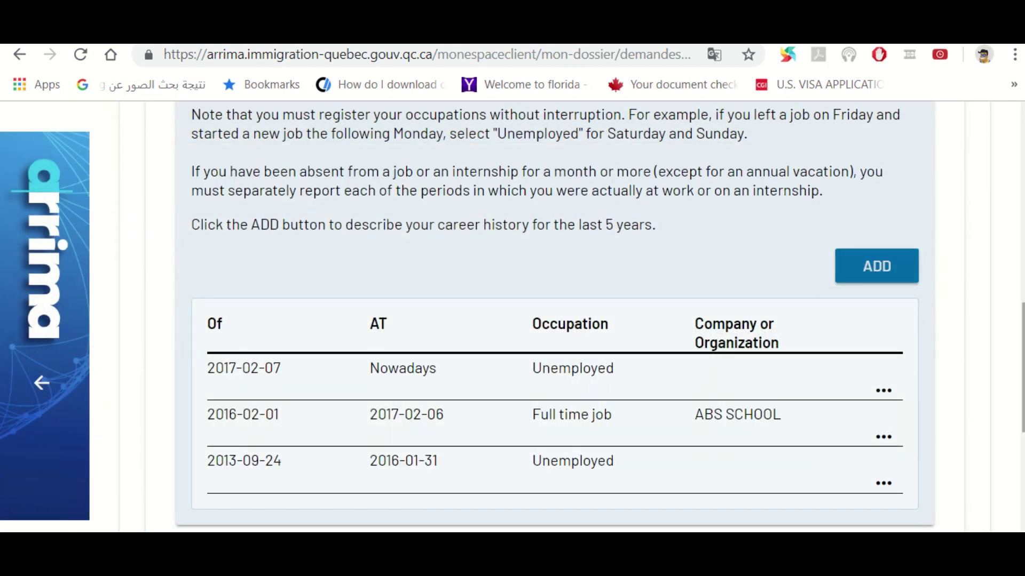
# In the validated job offer section, answer No to having a job offer validated by the Department.
pyautogui.scroll(3, 555, 317)
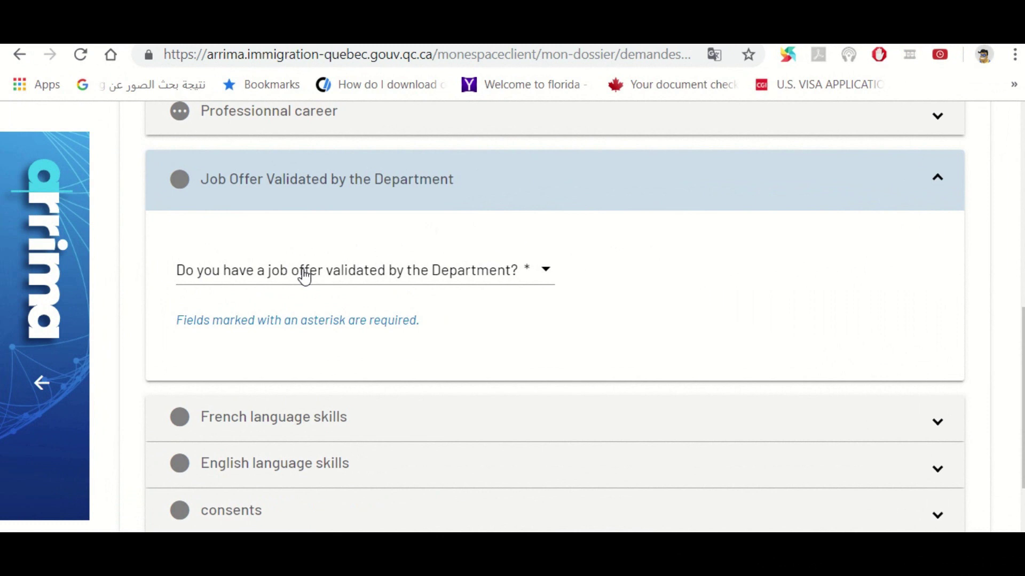
pyautogui.click(304, 276)
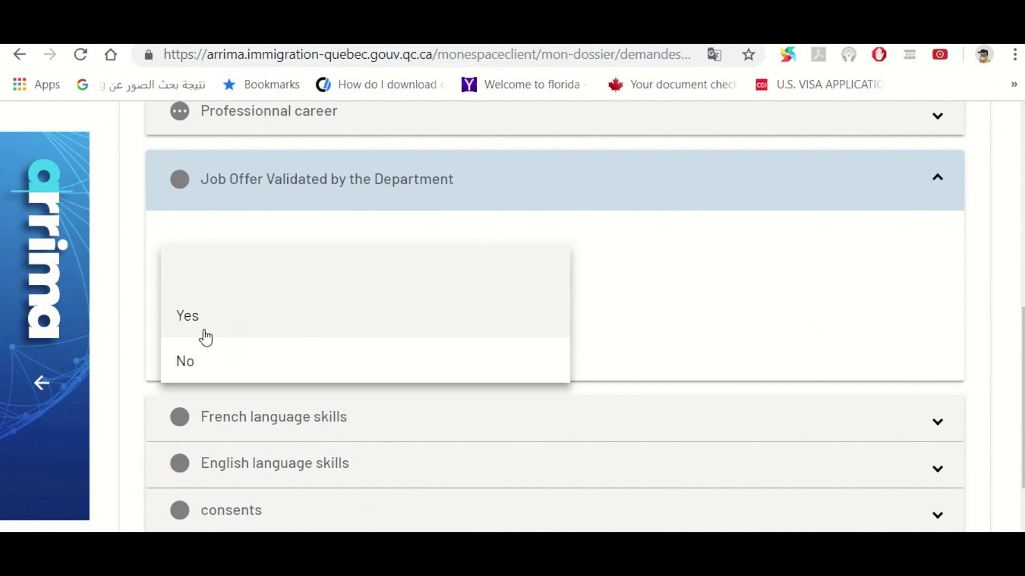
pyautogui.click(202, 366)
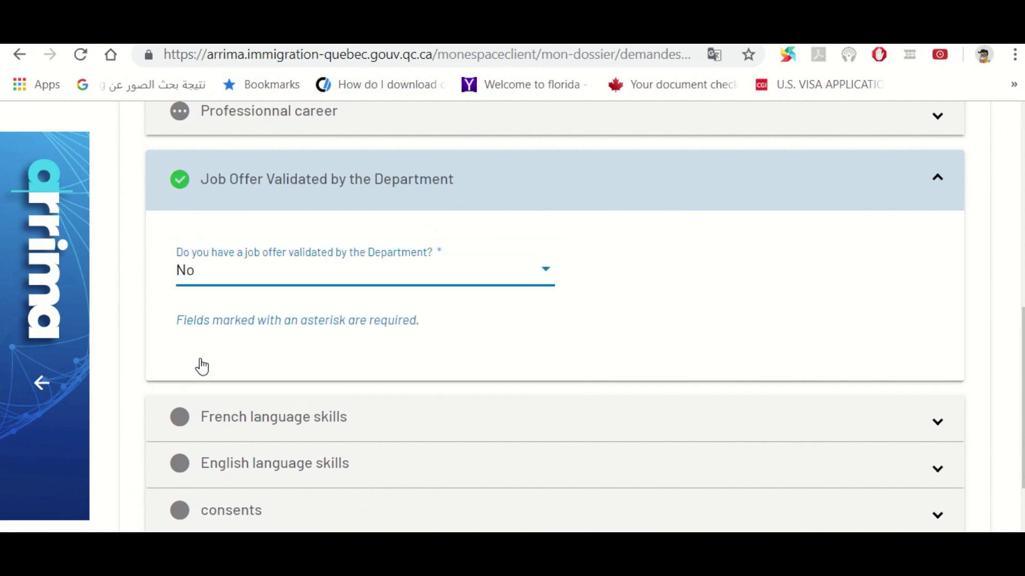